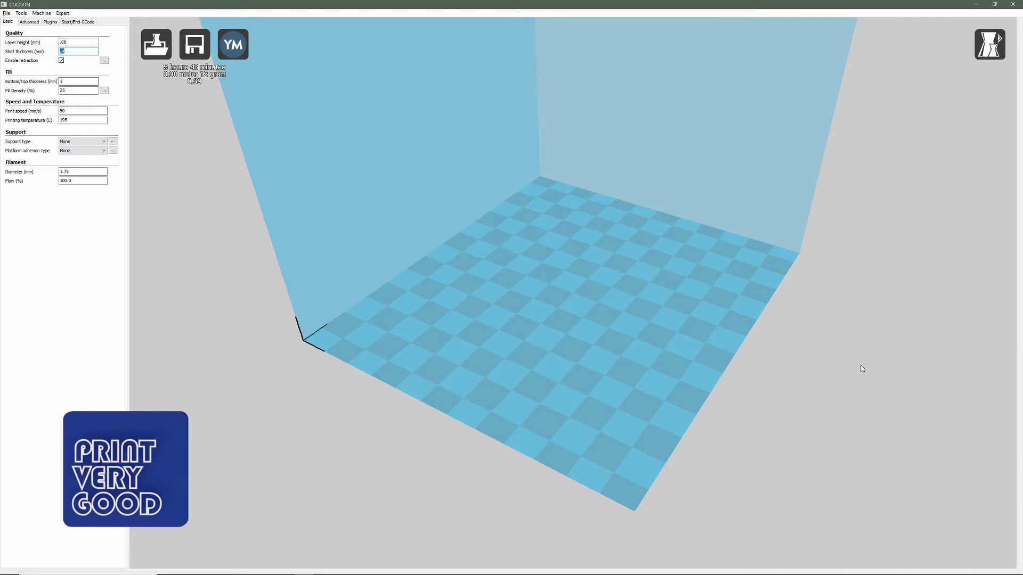
Load the model file PVG's MAKER'S TOKEN_V2.stl onto the build platform.
click(153, 49)
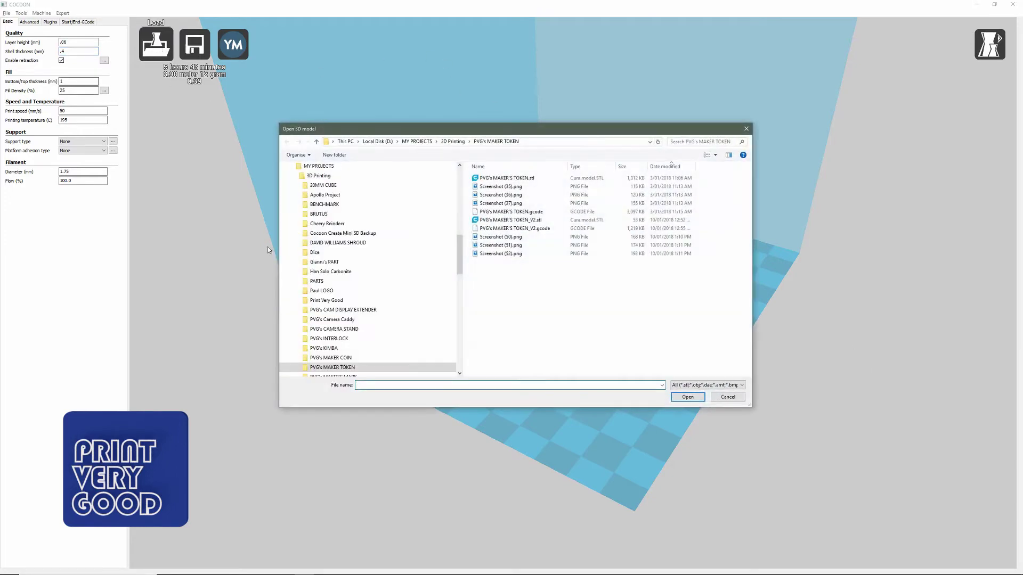
click(516, 220)
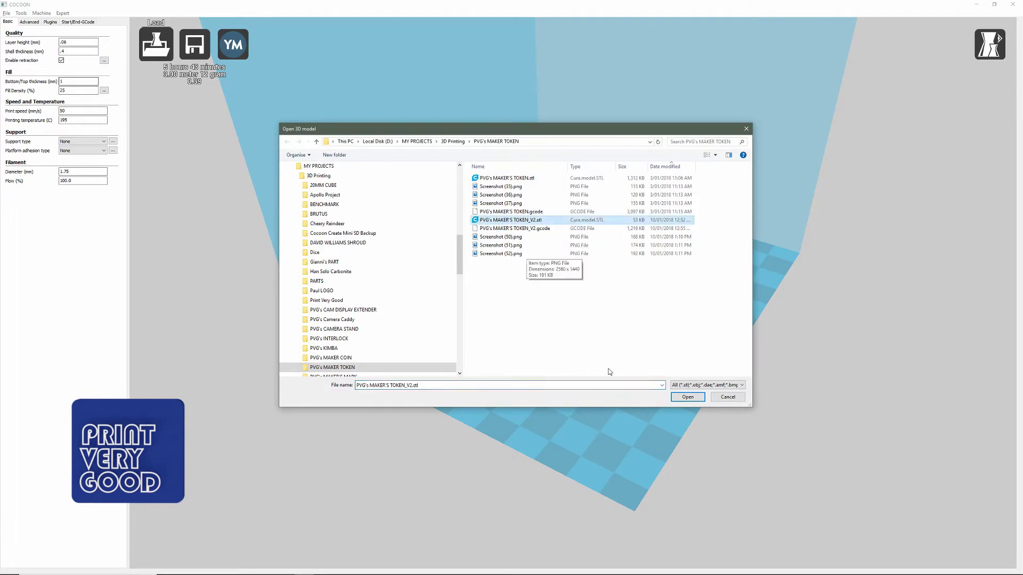
click(687, 397)
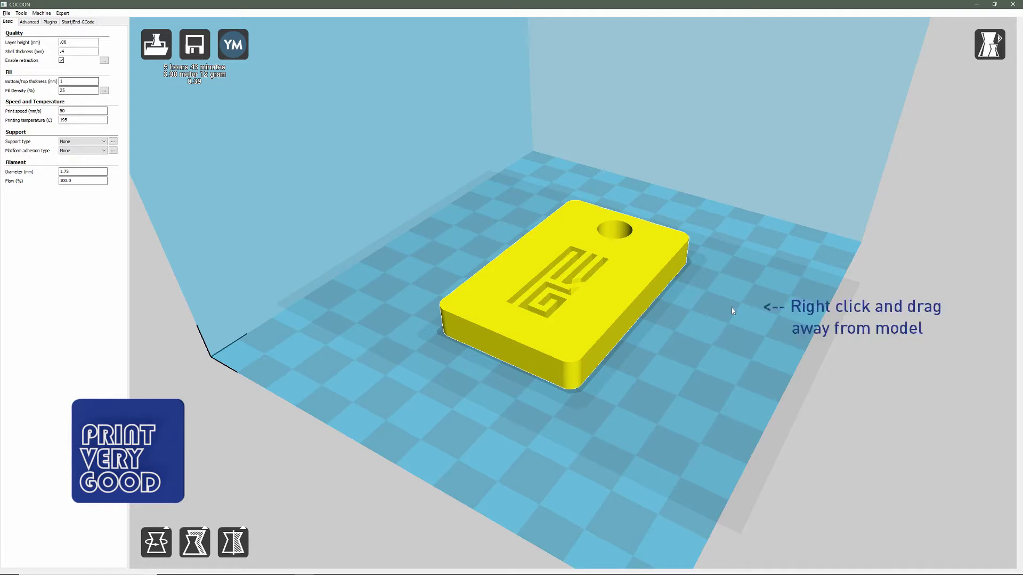
Move the token past the back edge of the build platform, and center it on the platform again.
mouse_move(730, 308)
right_down()
mouse_move(730, 330)
mouse_move(726, 283)
mouse_move(759, 286)
mouse_move(767, 311)
mouse_move(747, 331)
mouse_move(730, 327)
mouse_move(730, 292)
mouse_move(731, 335)
mouse_move(742, 314)
mouse_move(737, 323)
right_up()
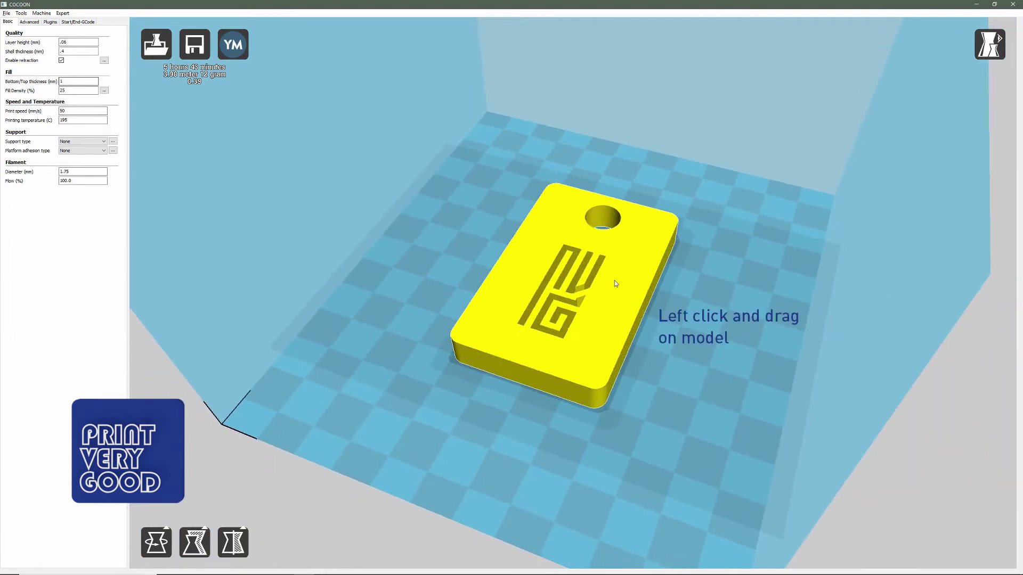
drag(615, 280, 714, 134)
drag(693, 186, 693, 185)
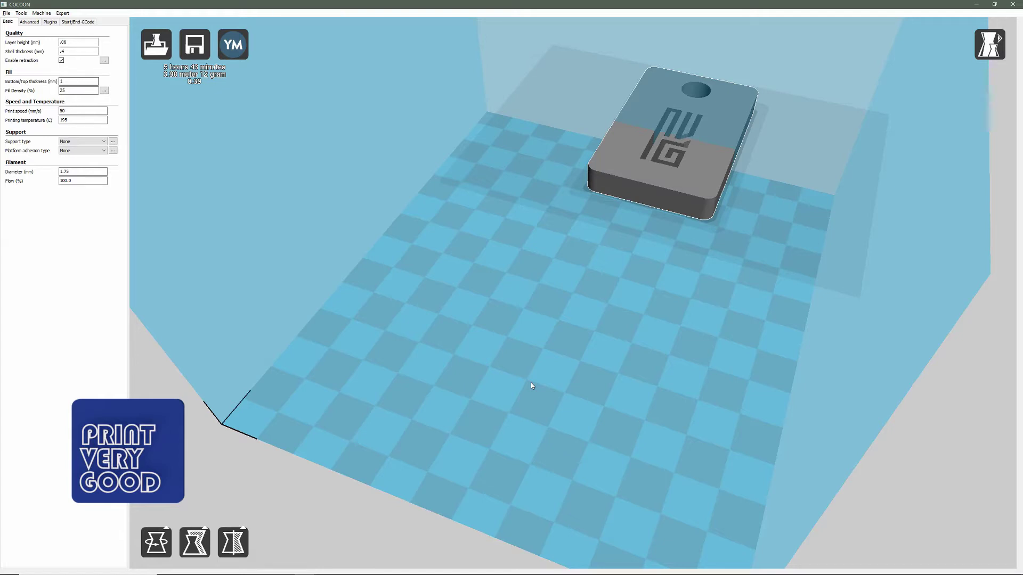
right_click(706, 168)
click(723, 172)
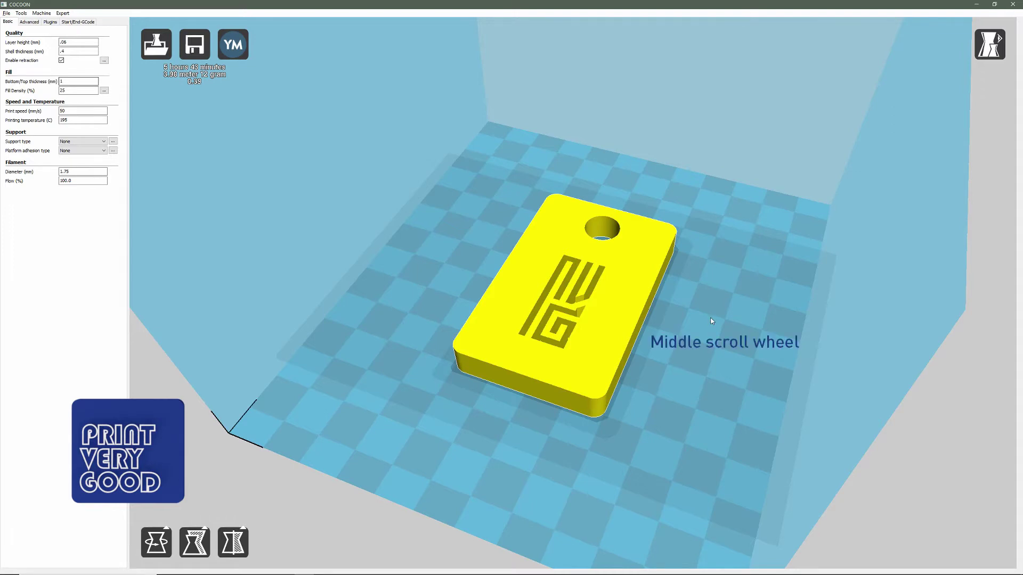
scroll(712, 320, down, 6)
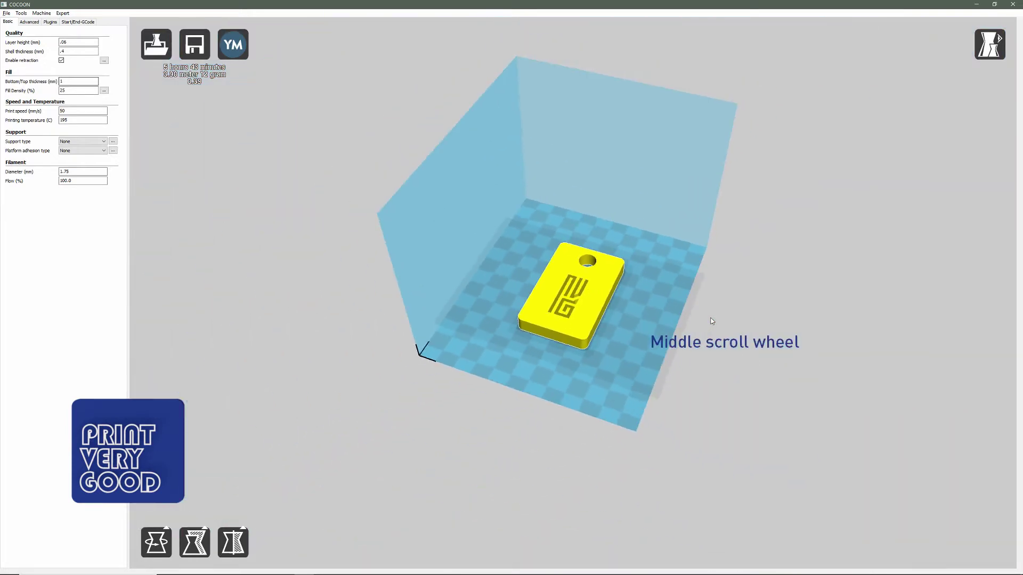
scroll(712, 321, up, 8)
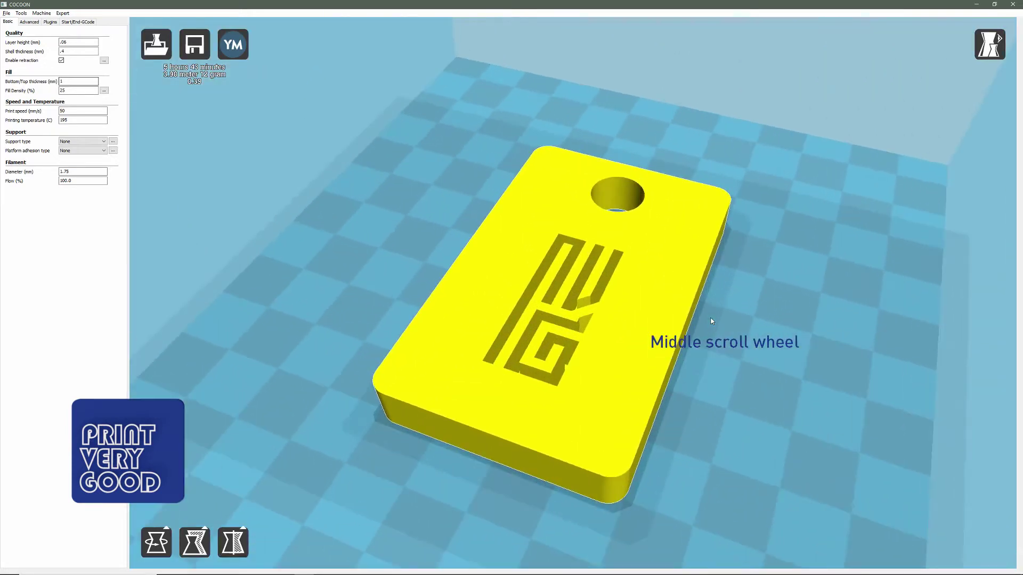
scroll(712, 320, down, 5)
mouse_move(711, 320)
right_down()
mouse_move(692, 307)
mouse_move(739, 308)
mouse_move(708, 341)
mouse_move(707, 321)
mouse_move(699, 323)
right_up()
scroll(710, 324, up, 5)
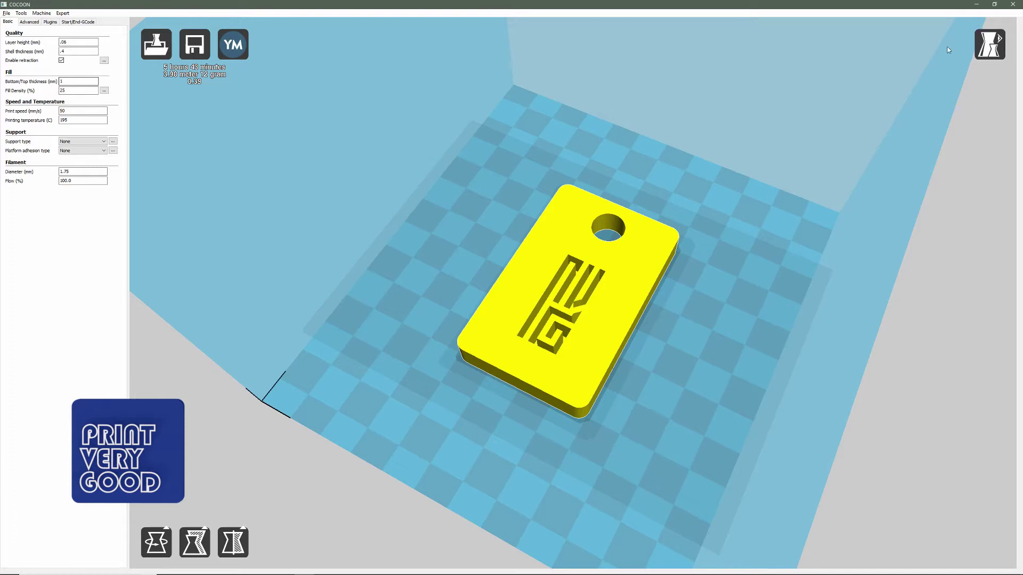
Switch the token to the Layers view and preview only layer 1.
click(988, 45)
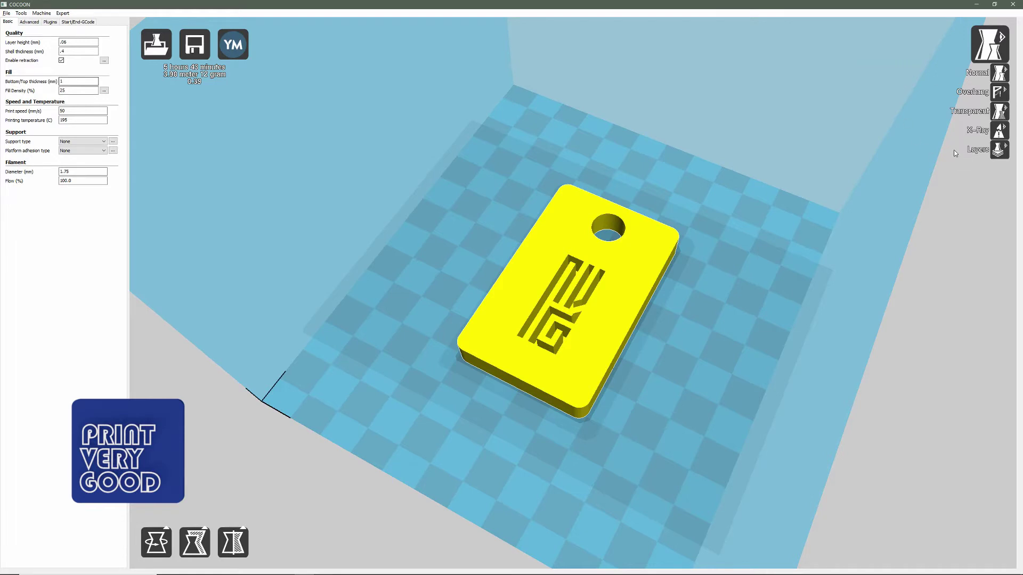
click(999, 151)
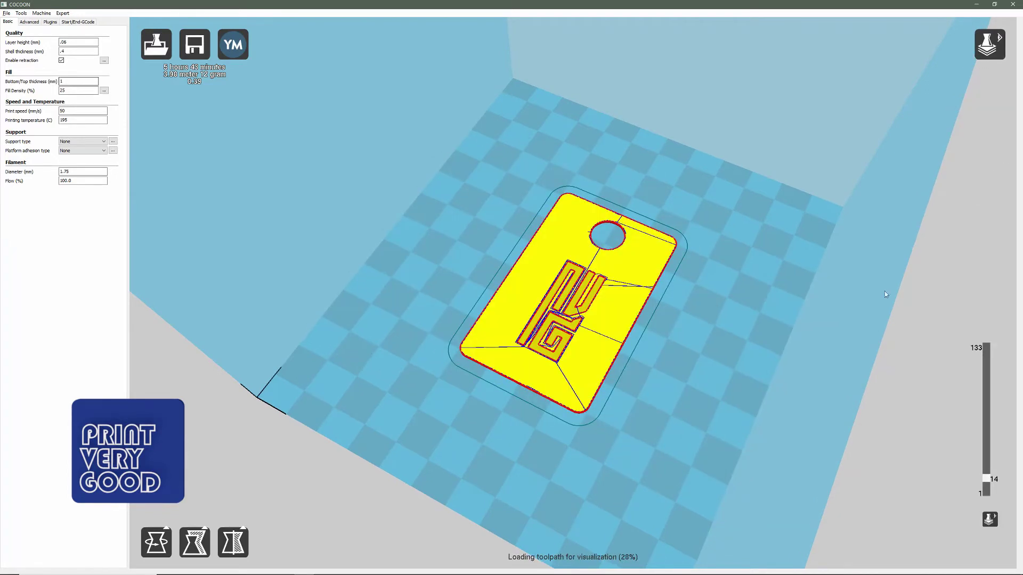
drag(984, 480, 986, 494)
right_drag(843, 468, 762, 446)
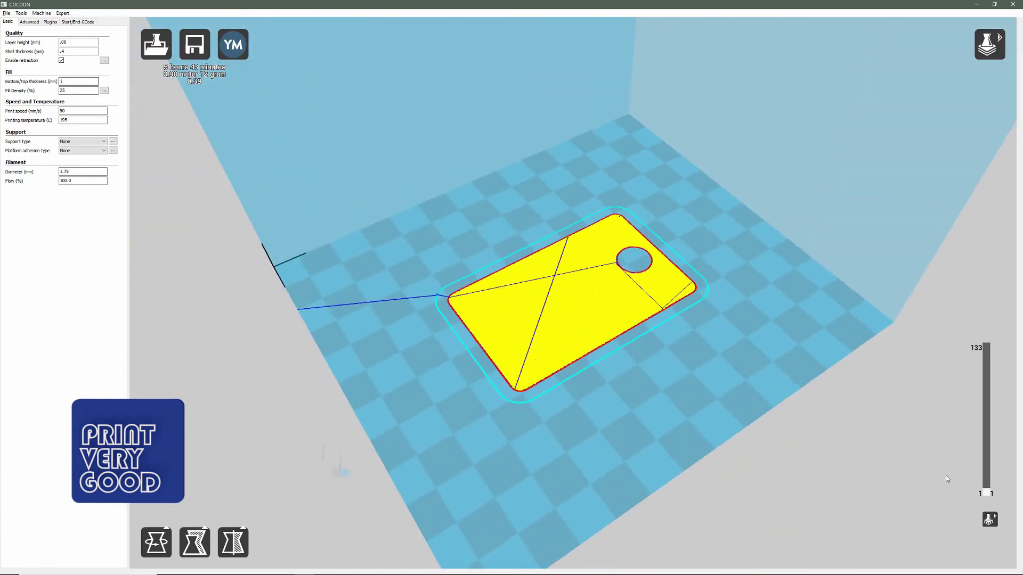
Preview the toolpath at the top layer, 133, and examine the infill at layers 54 and 93.
drag(986, 493, 990, 347)
scroll(692, 369, up, 3)
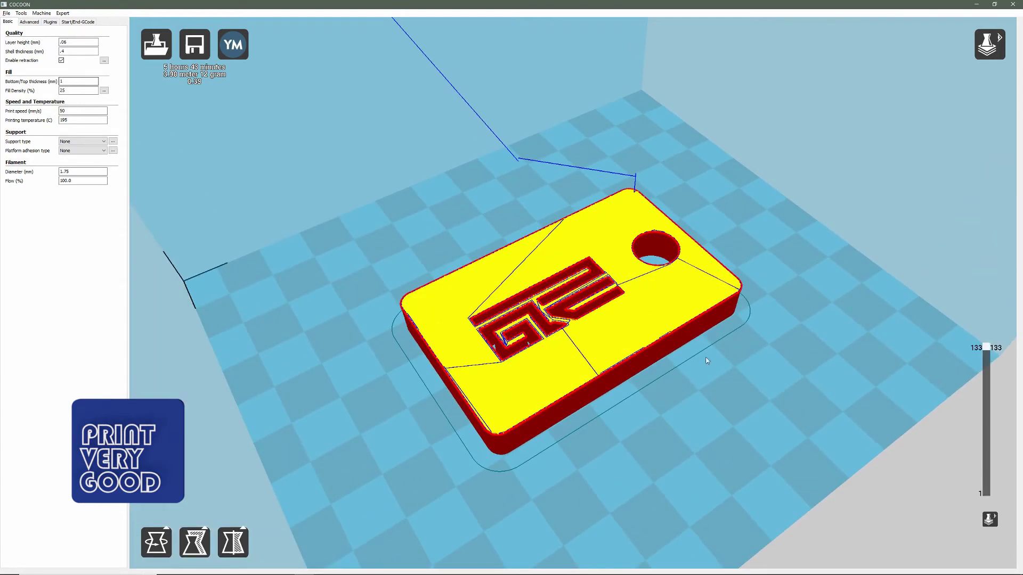
mouse_move(692, 369)
right_down()
mouse_move(695, 379)
mouse_move(706, 368)
right_up()
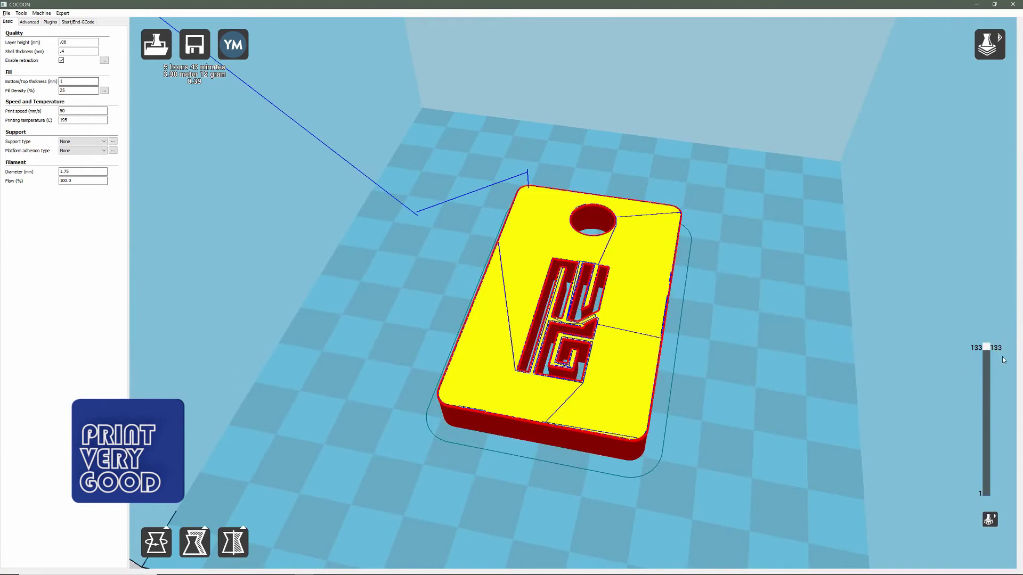
drag(986, 350, 767, 432)
mouse_move(696, 391)
right_down()
mouse_move(682, 395)
mouse_move(679, 383)
mouse_move(692, 394)
right_up()
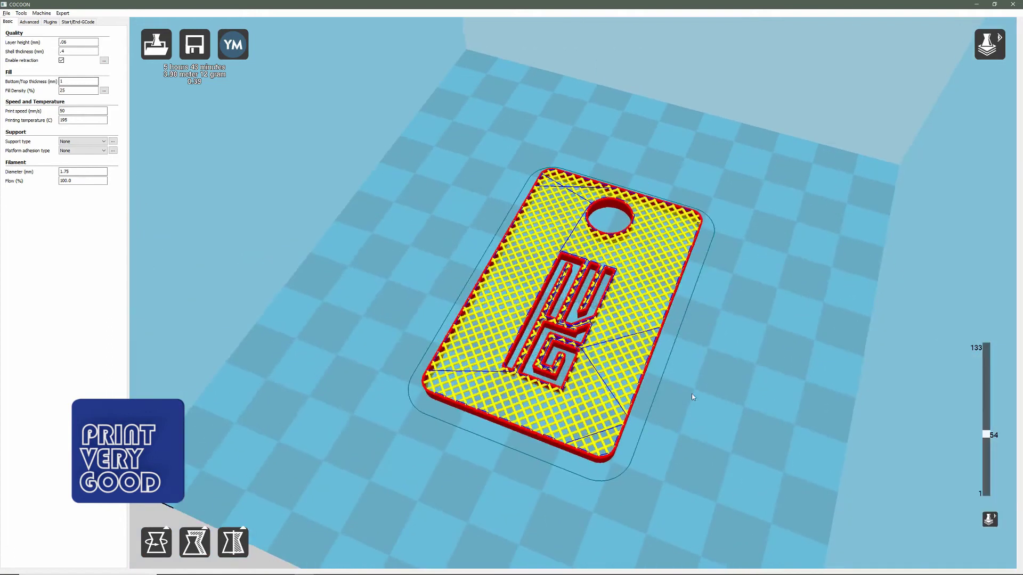
drag(987, 432, 988, 403)
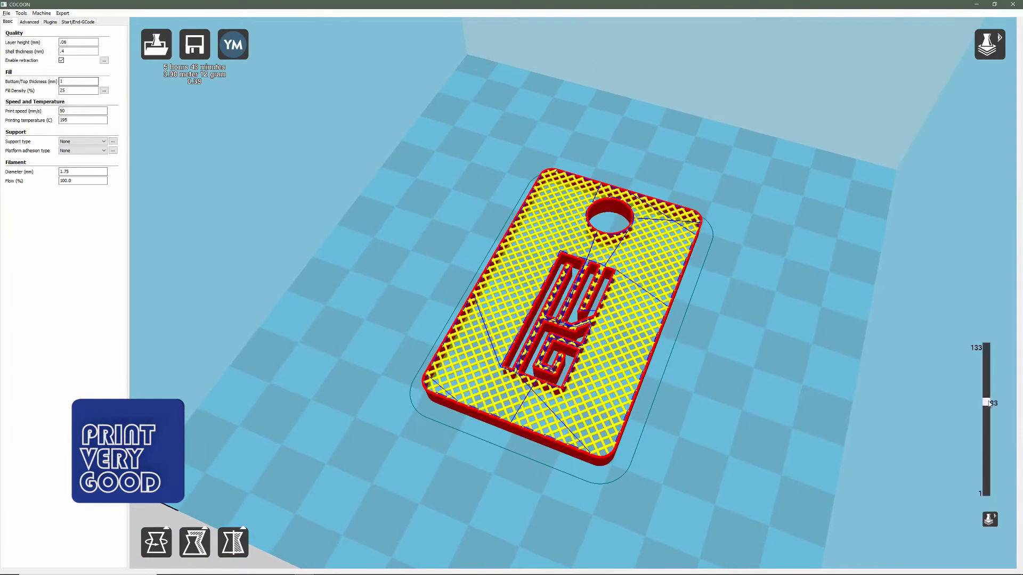
Return to the Normal view and center the token on the platform.
click(986, 49)
click(999, 73)
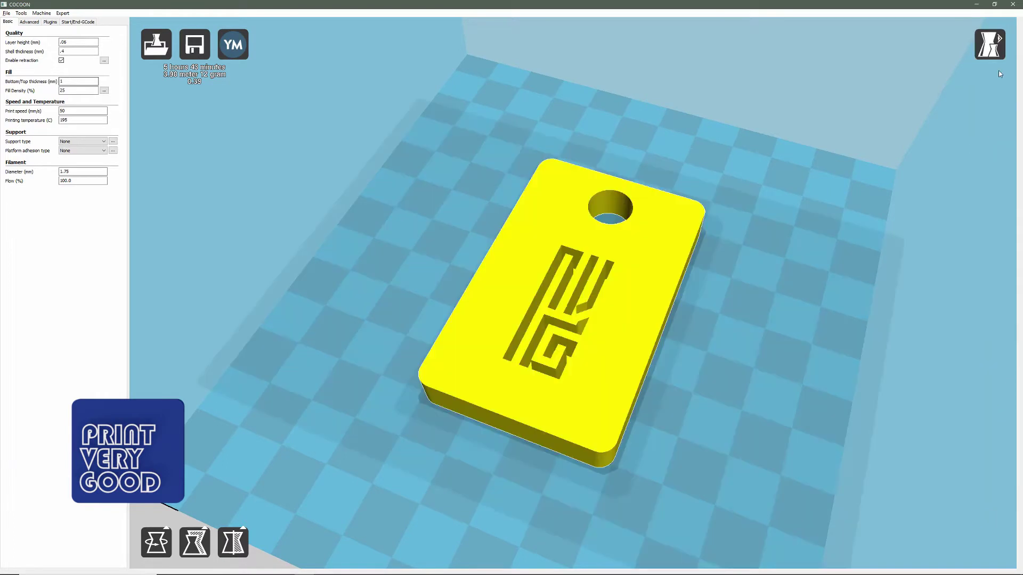
right_click(649, 240)
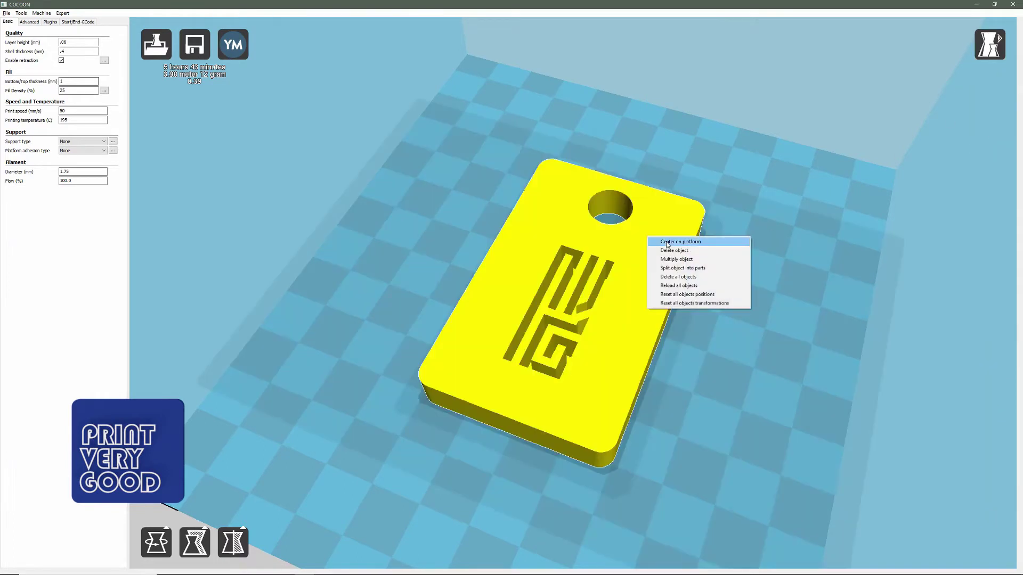
click(666, 241)
scroll(749, 322, down, 3)
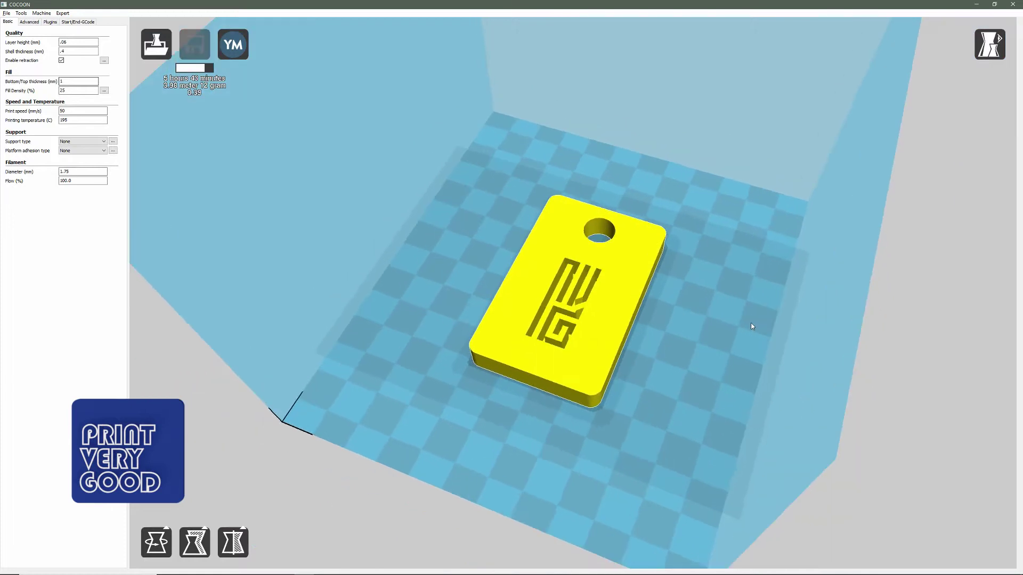
mouse_move(751, 324)
right_down()
mouse_move(742, 336)
mouse_move(727, 328)
mouse_move(737, 322)
right_up()
scroll(727, 328, up, 3)
scroll(727, 328, down, 3)
scroll(722, 334, up, 3)
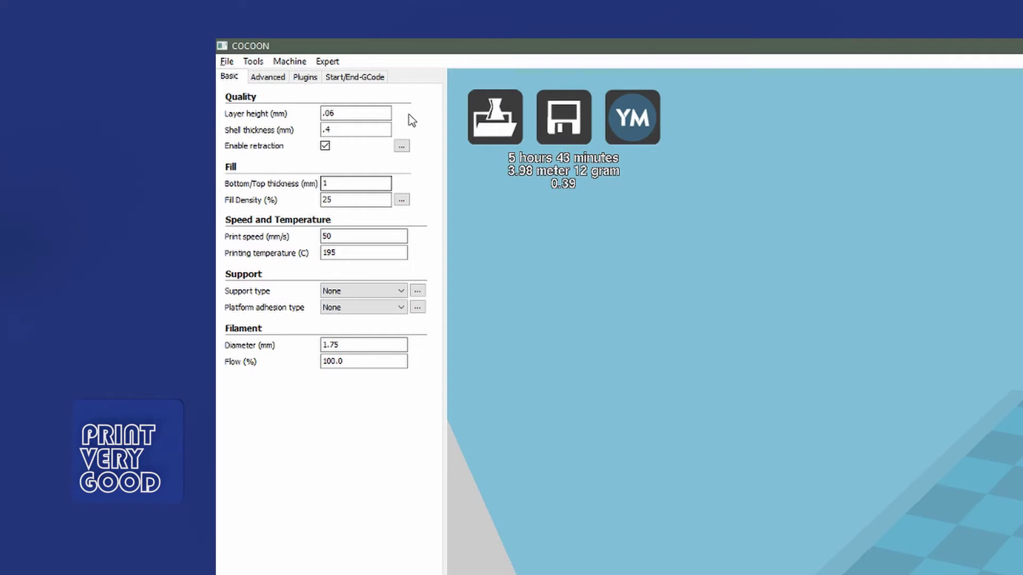
Set the layer height to 0.1 mm.
click(326, 113)
key(Delete)
text(1)
key(BackSpace)
key(Delete)
text(1)
key(Tab)
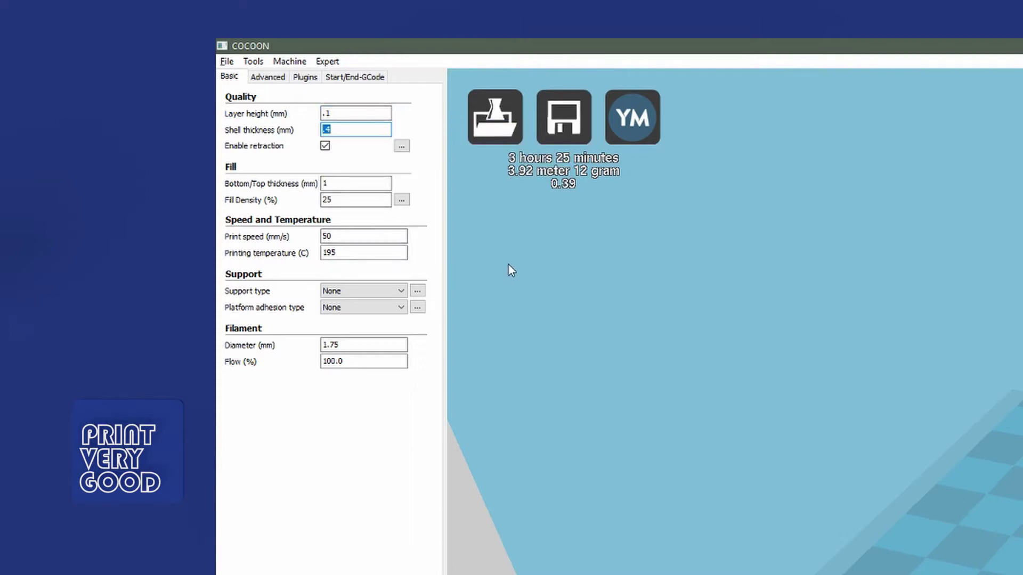
Try a layer height of 0.06 mm, followed by 0.2 mm, to compare the print estimates.
drag(341, 113, 315, 110)
text(.06)
key(Tab)
drag(334, 113, 288, 113)
text(.2)
key(Tab)
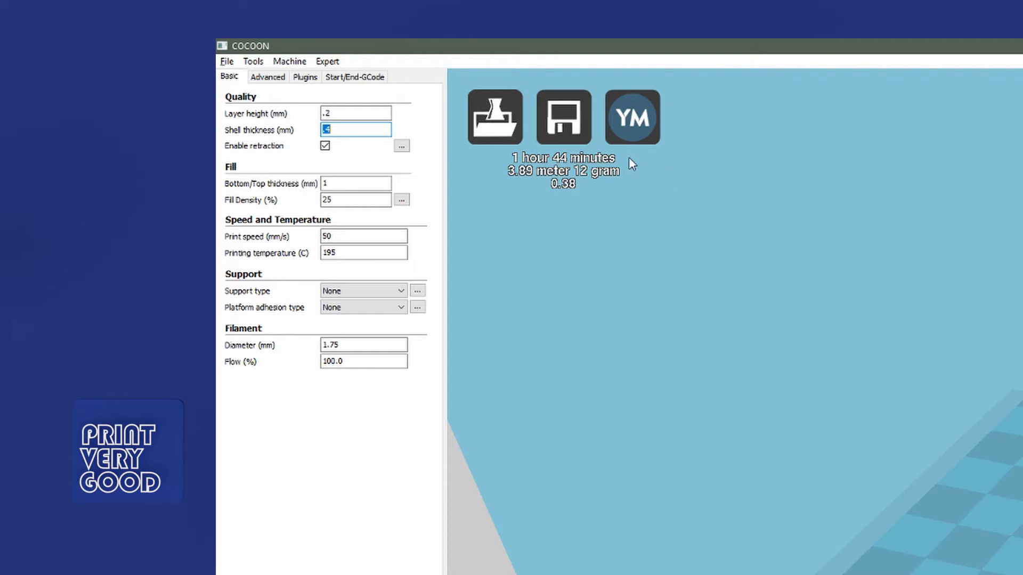
Try a layer height of 0.1 mm again, followed by 0.06 mm, to compare the print estimates.
click(361, 113)
text(.1)
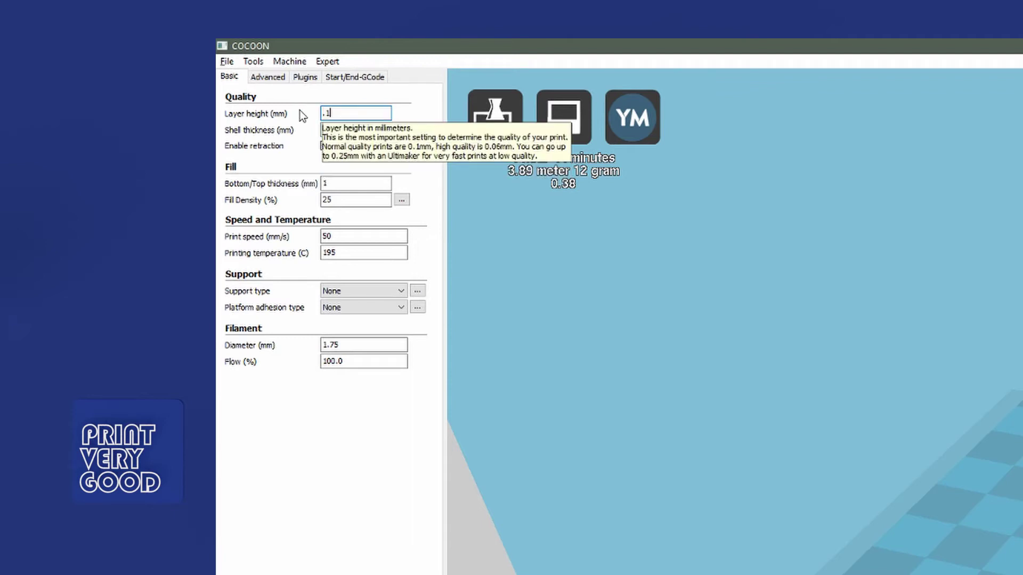
key(Tab)
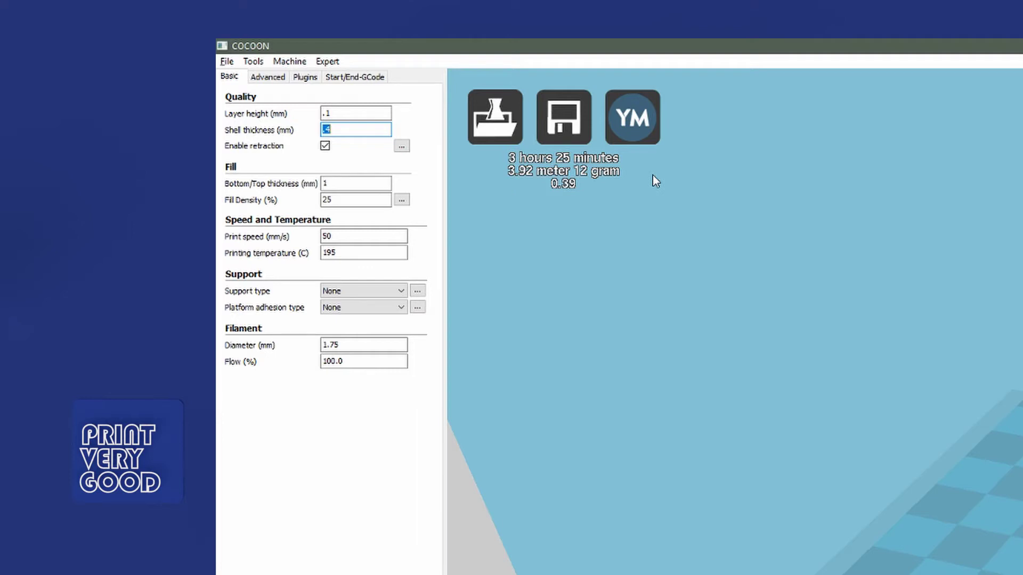
click(346, 114)
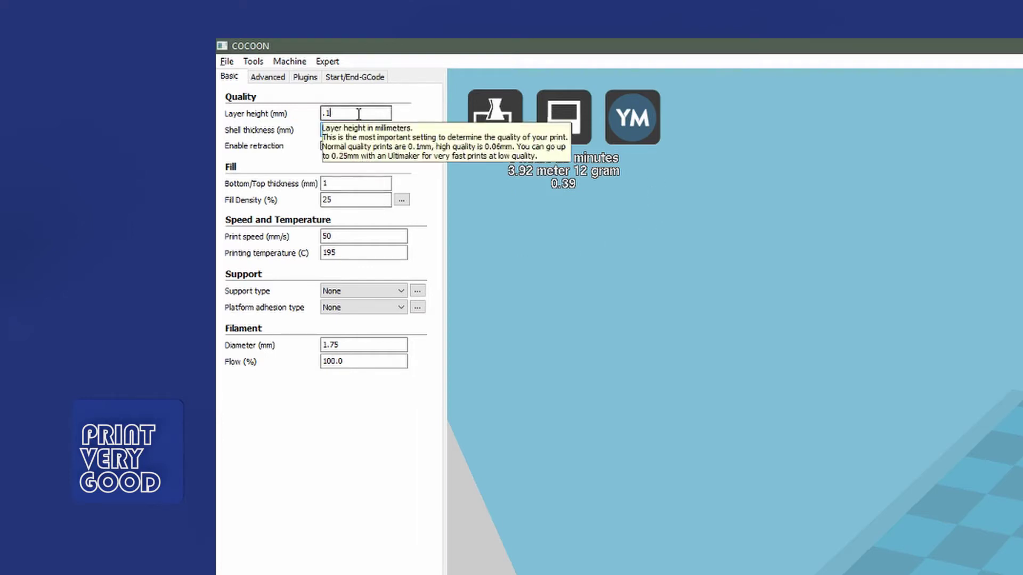
text(.06)
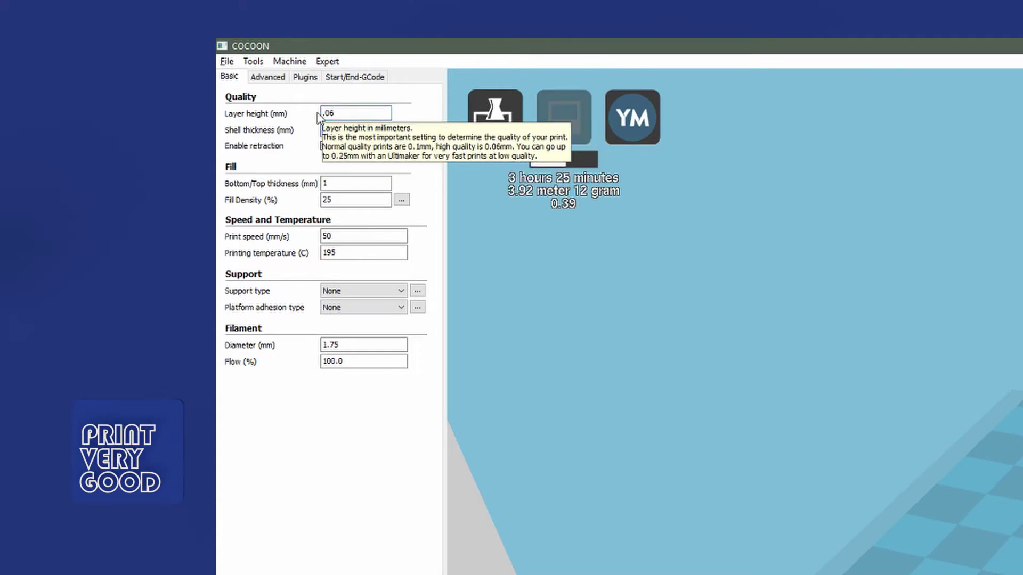
key(Tab)
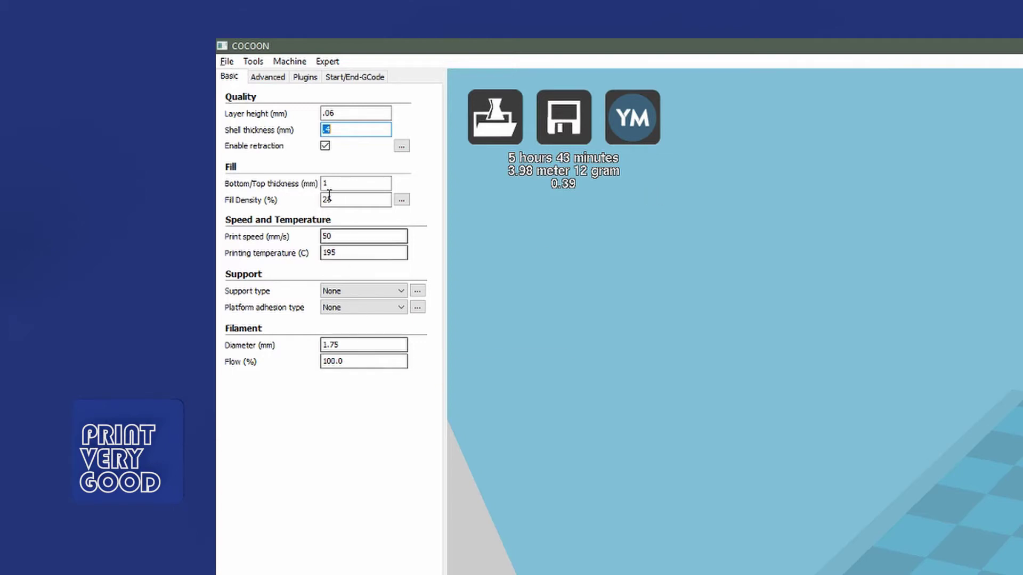
Set the layer height to 0.1 mm for a normal-quality print.
double_click(333, 113)
key(BackSpace)
text(1)
key(Tab)
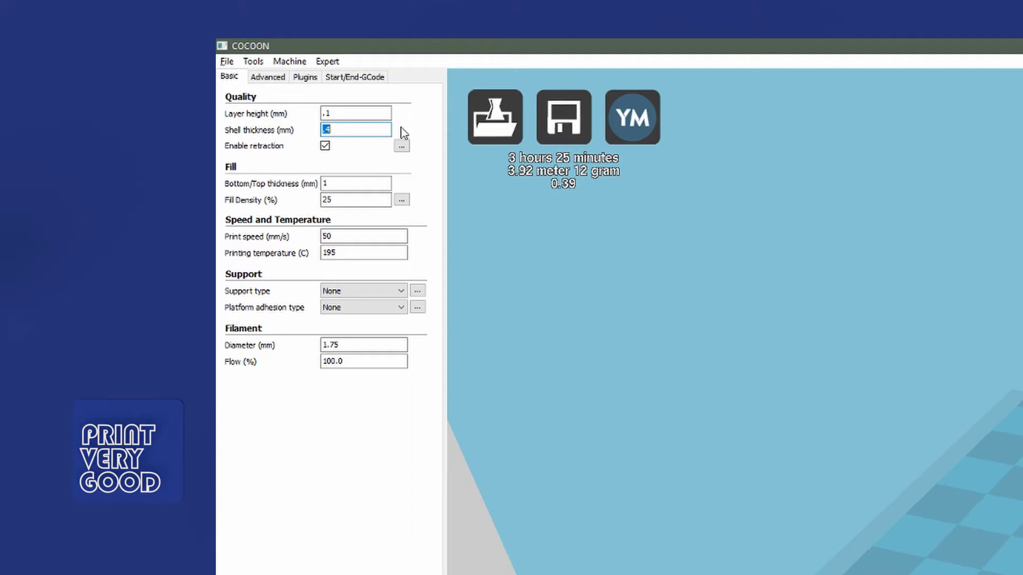
Try a shell thickness of 1.2 mm, and set it back to 0.4 mm.
mouse_move(374, 130)
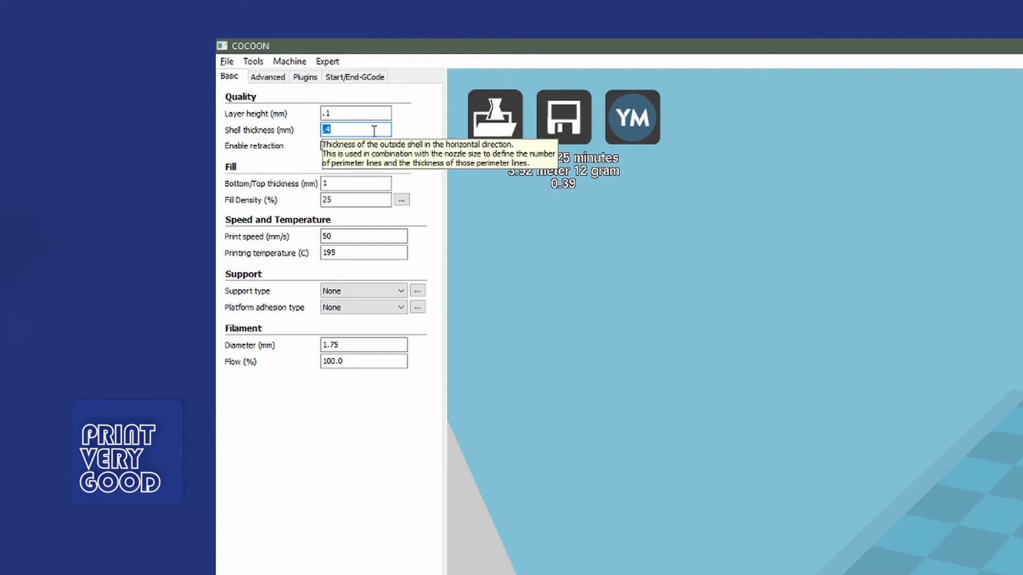
double_click(346, 130)
text(1.2)
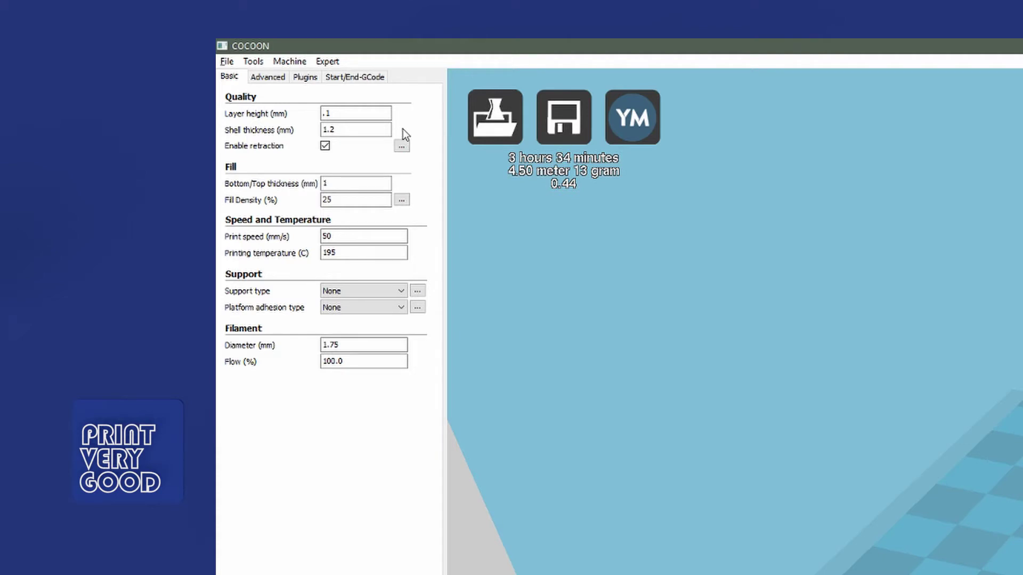
double_click(365, 128)
text(.4)
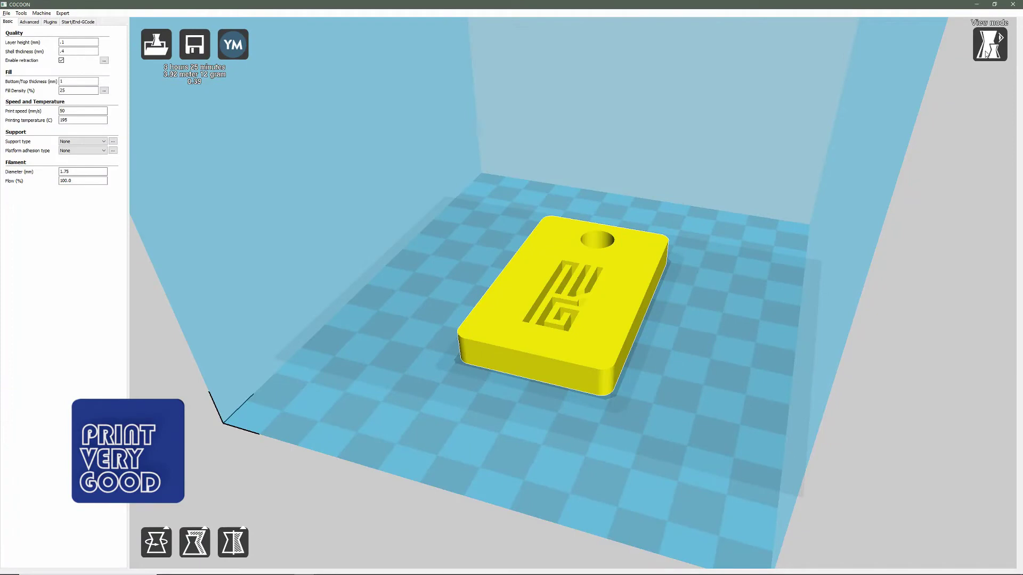
Switch to the Layers view and lower the preview to layer 44 to examine the token's shell and infill.
right_drag(908, 200, 892, 224)
scroll(891, 232, up, 3)
scroll(892, 235, down, 3)
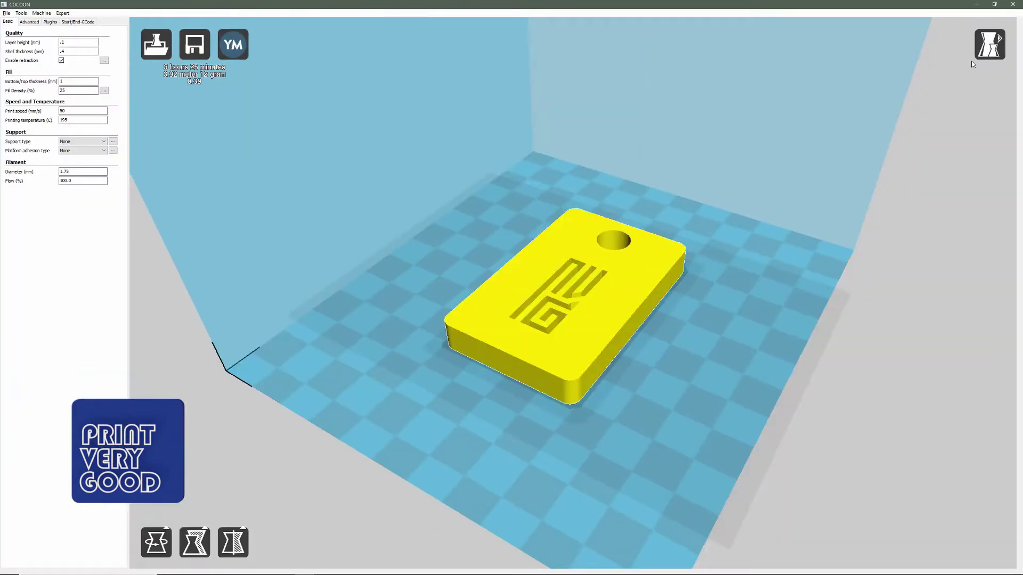
click(989, 45)
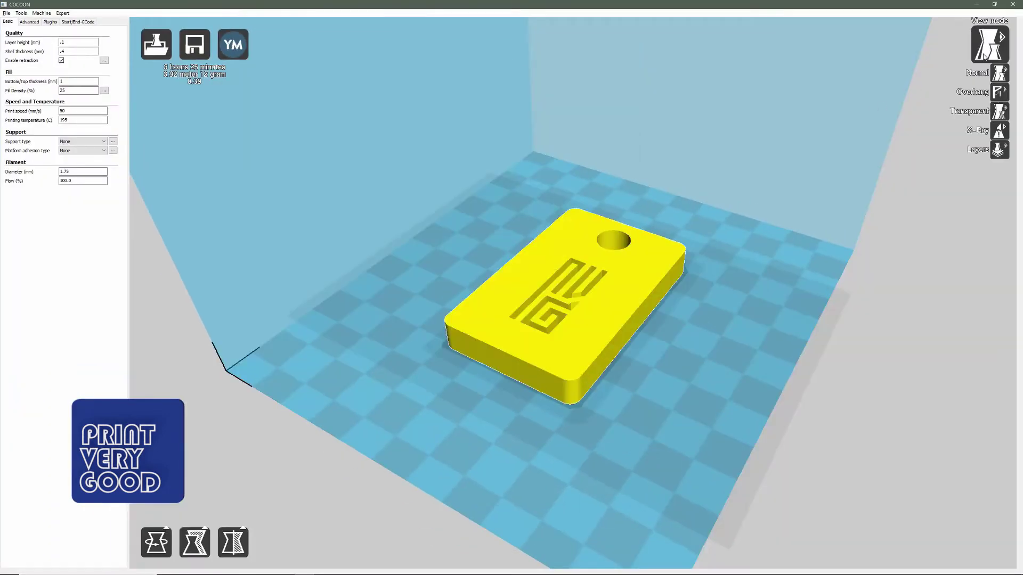
click(1000, 153)
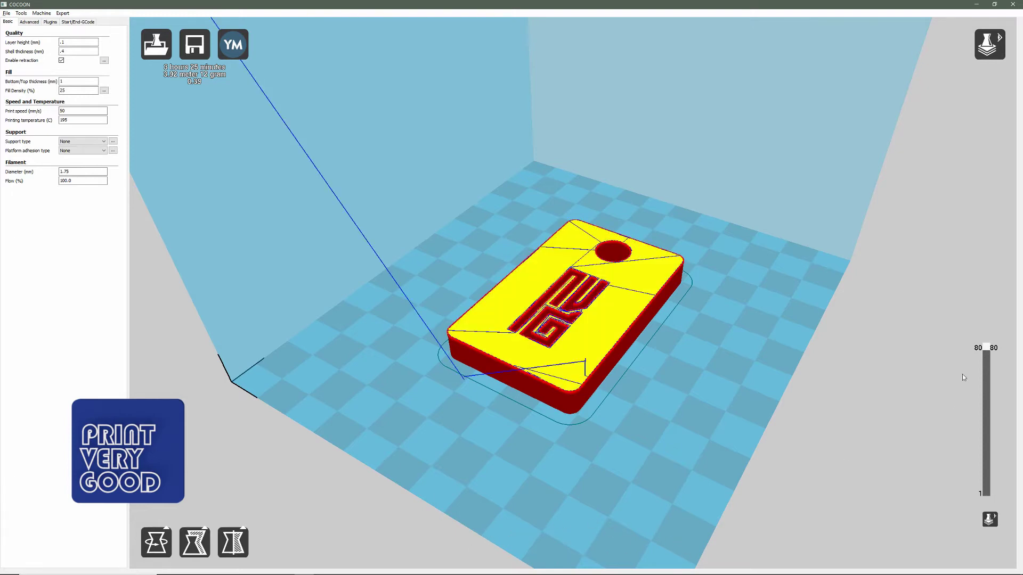
drag(986, 348, 993, 408)
scroll(696, 357, up, 3)
mouse_move(738, 328)
right_down()
mouse_move(732, 346)
mouse_move(739, 337)
right_up()
mouse_move(985, 408)
mouse_down()
mouse_move(993, 482)
mouse_move(993, 416)
mouse_up()
right_drag(842, 442, 774, 437)
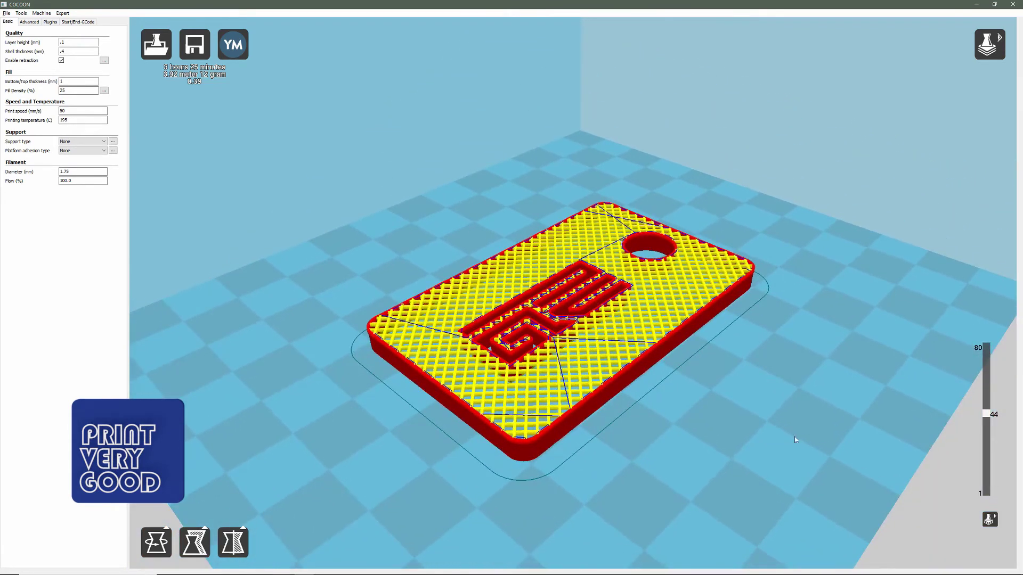
Try a fill density of 10 % and examine the sparser infill in the preview from layer 32 up to layer 71.
mouse_move(982, 420)
mouse_down()
mouse_move(985, 351)
mouse_move(986, 436)
mouse_up()
double_click(74, 91)
text(10)
key(Tab)
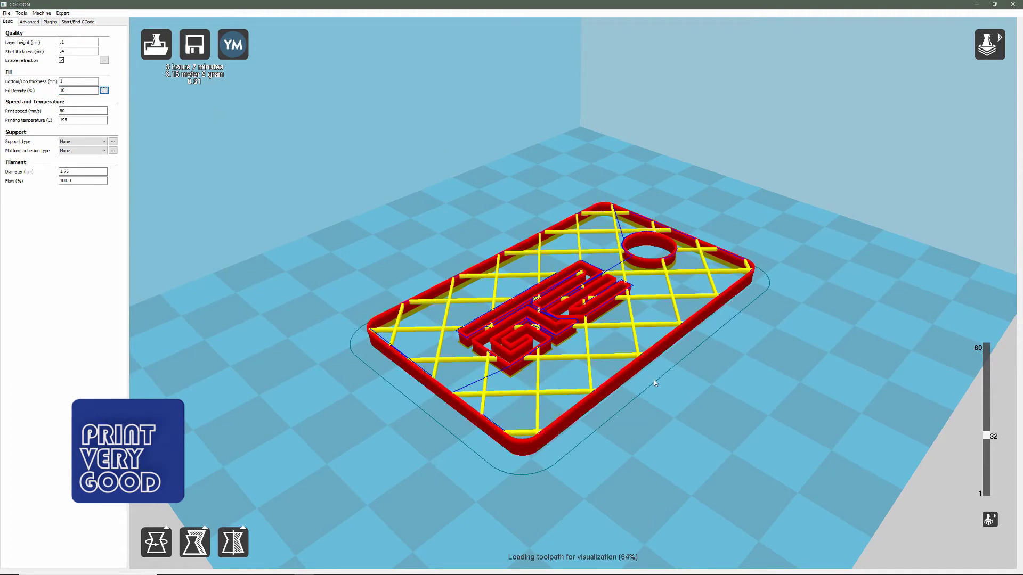
scroll(653, 380, up, 3)
right_drag(753, 382, 707, 399)
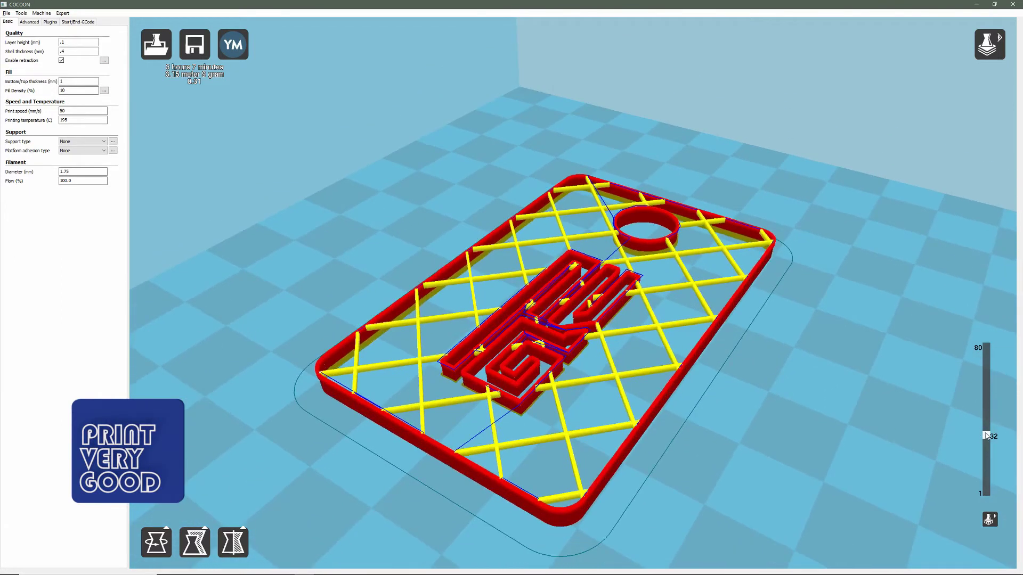
drag(986, 437, 992, 364)
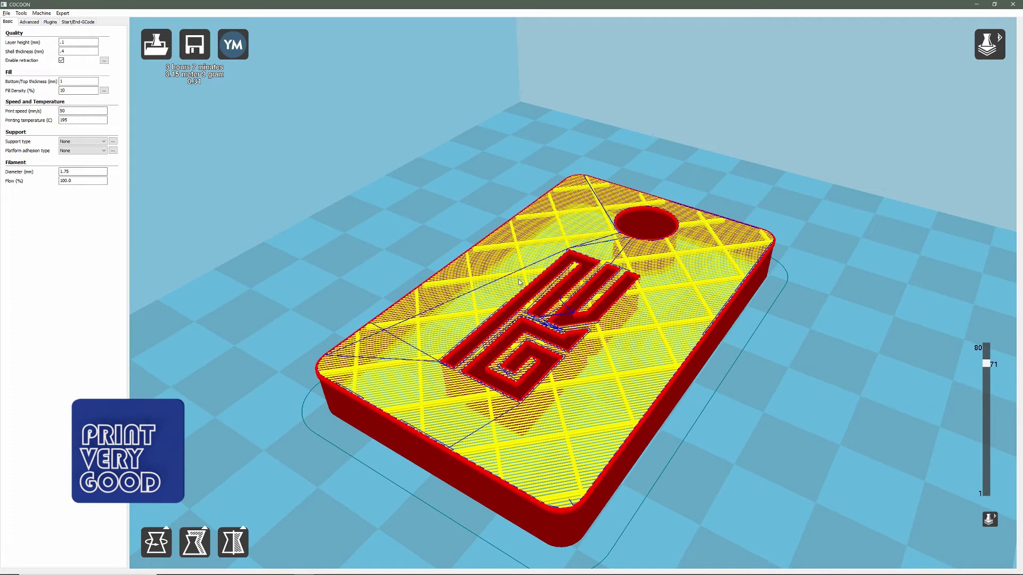
Try a fill density of 15 %, settle on 20 %, and lower the preview to layer 70.
double_click(81, 90)
text(15)
key(Tab)
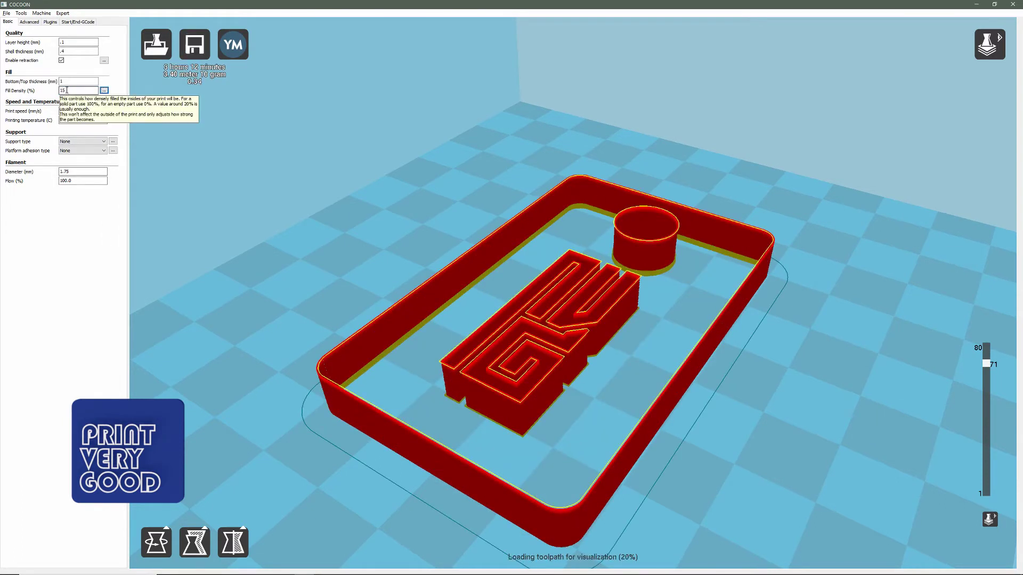
double_click(60, 91)
text(20)
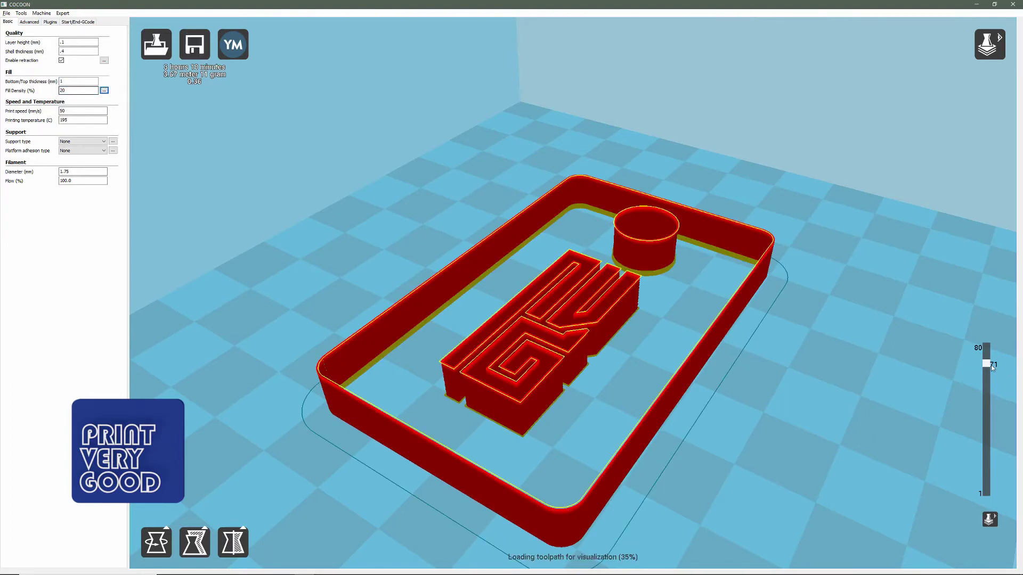
mouse_move(989, 364)
mouse_down()
mouse_move(985, 416)
mouse_move(986, 349)
mouse_move(989, 367)
mouse_up()
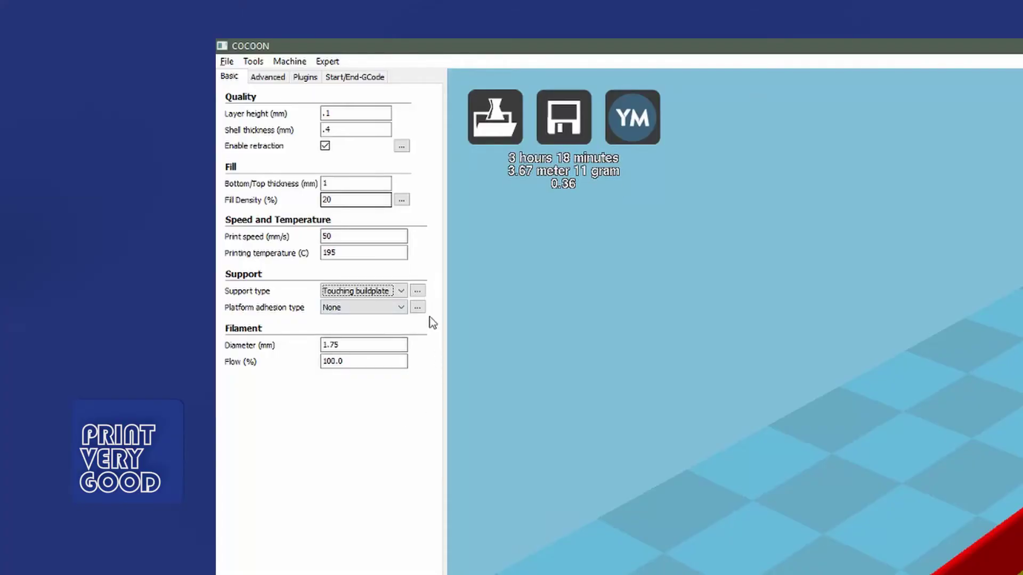
Set the support type to None.
click(403, 289)
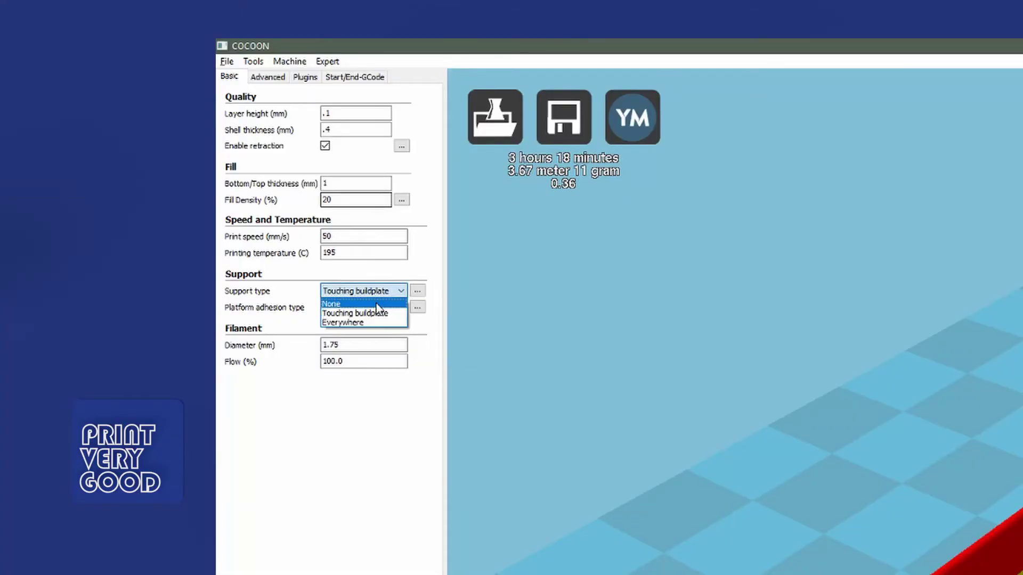
click(375, 301)
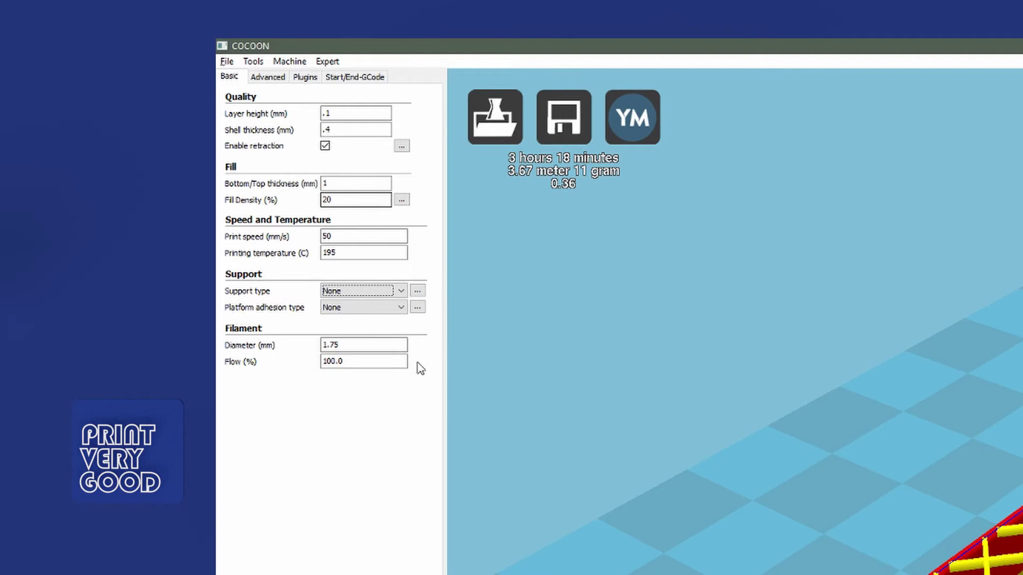
Show the advanced print settings and open the expert settings.
click(264, 78)
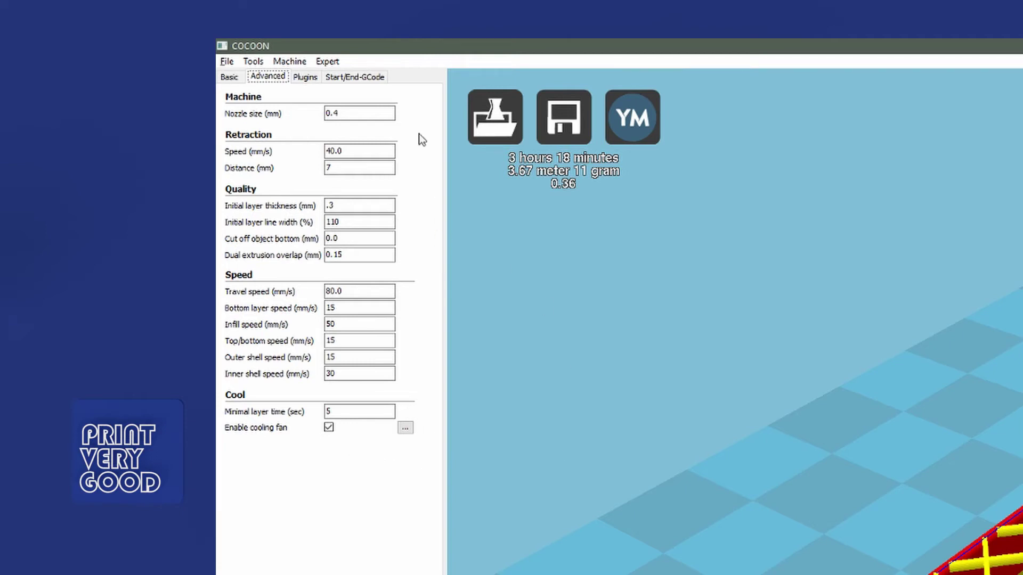
click(327, 63)
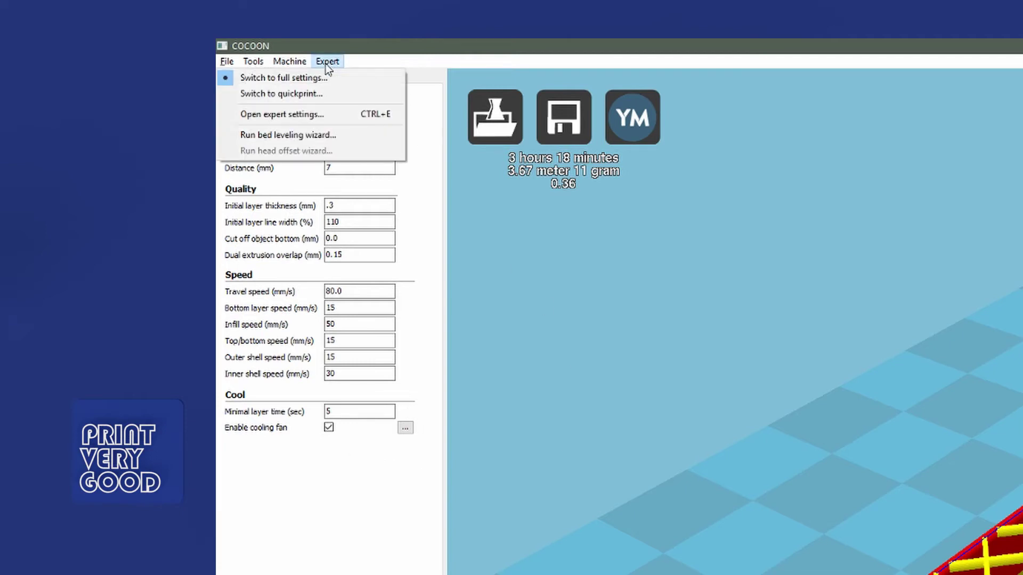
click(287, 115)
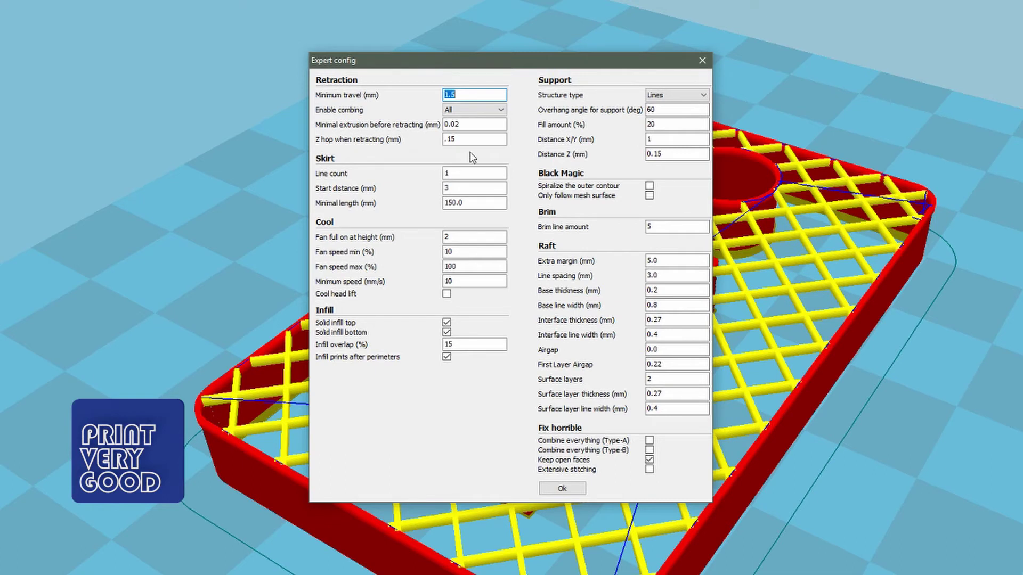
Try a Z hop of 0.075 mm when retracting, and set it back to 0.15 mm.
drag(481, 139, 452, 142)
text(.0)
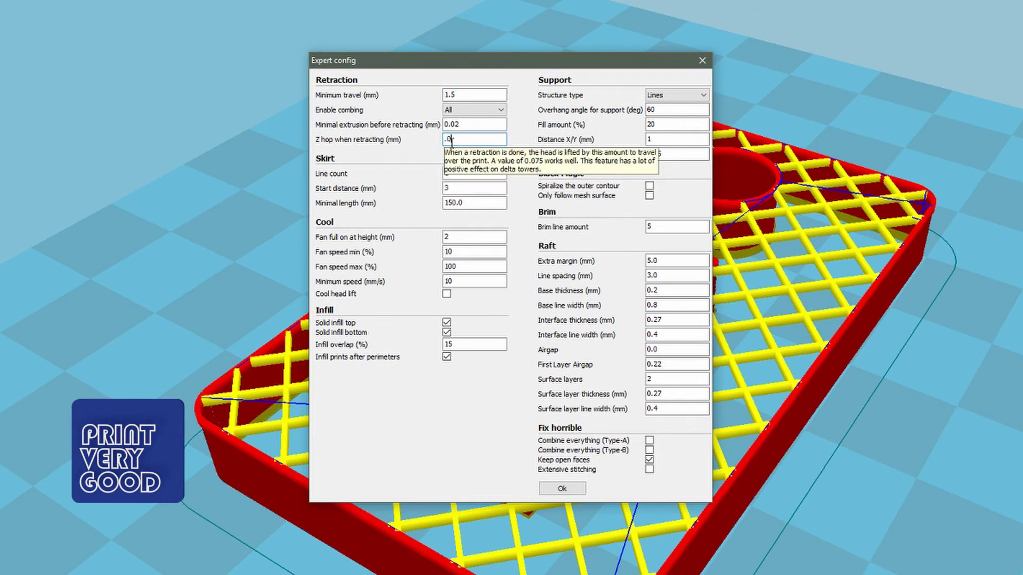
text(75)
key(Tab)
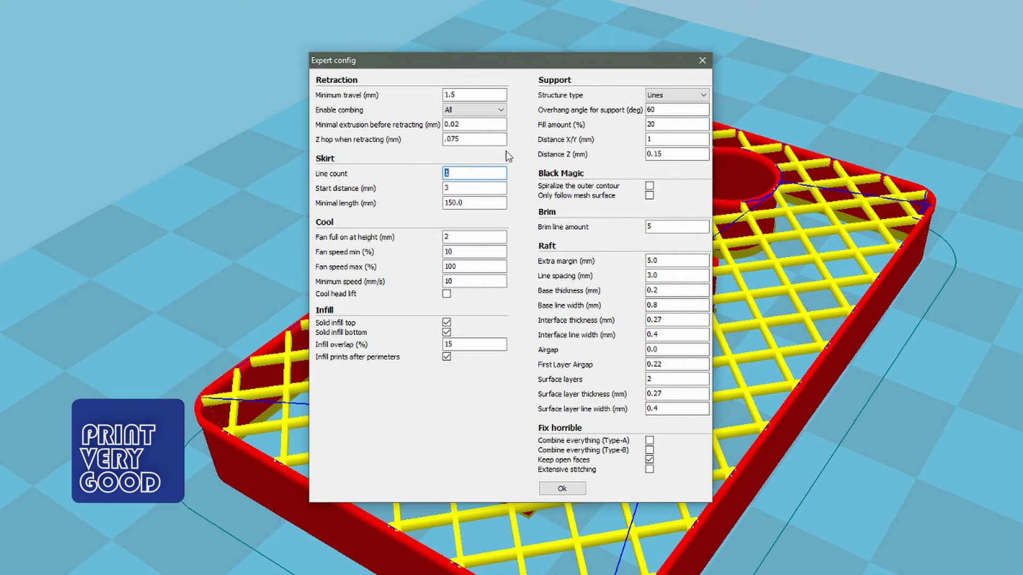
click(469, 139)
text(.15)
key(Tab)
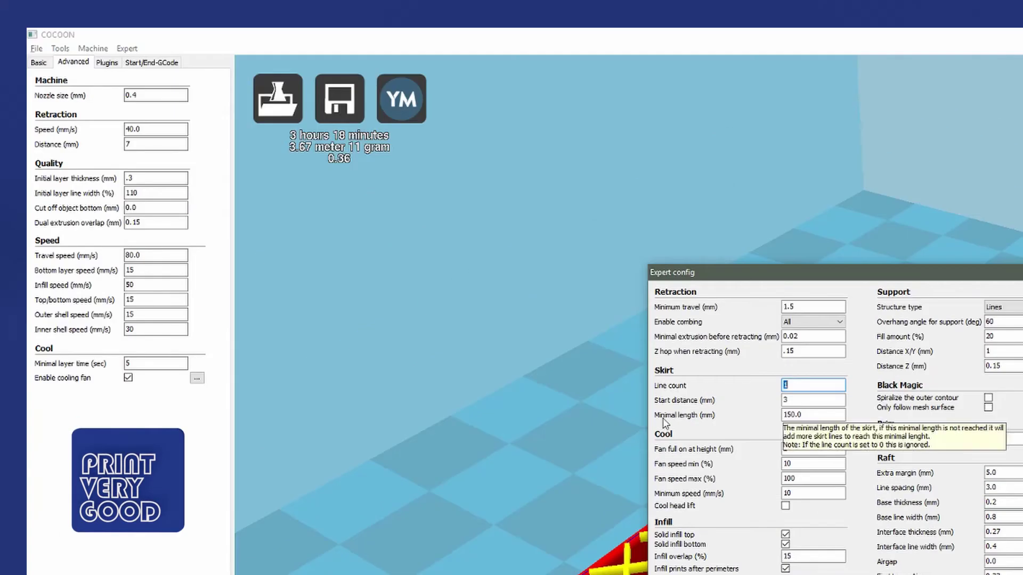
Try Brim as the platform adhesion type, and move the expert settings window aside to expose the model.
click(39, 62)
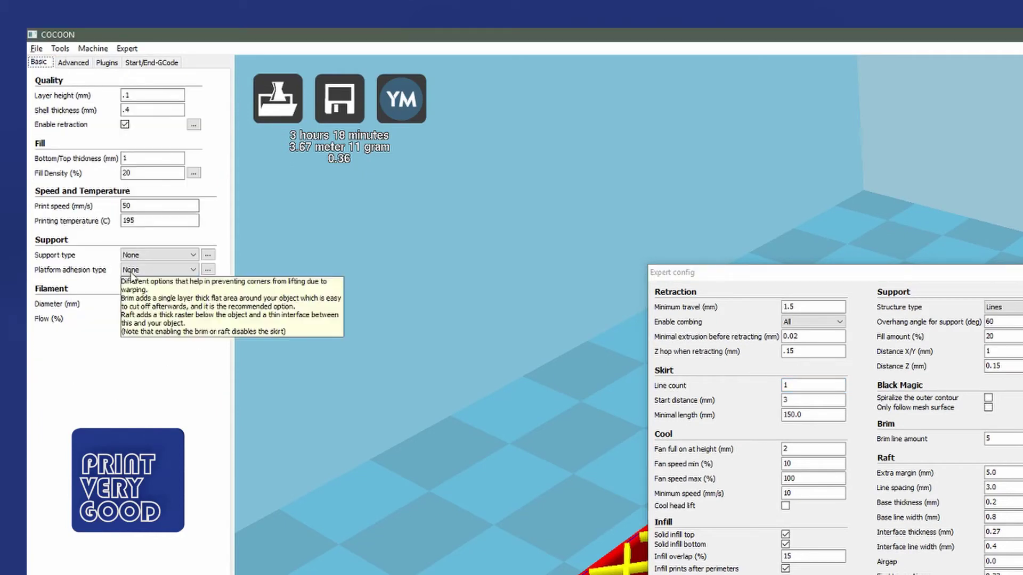
click(191, 272)
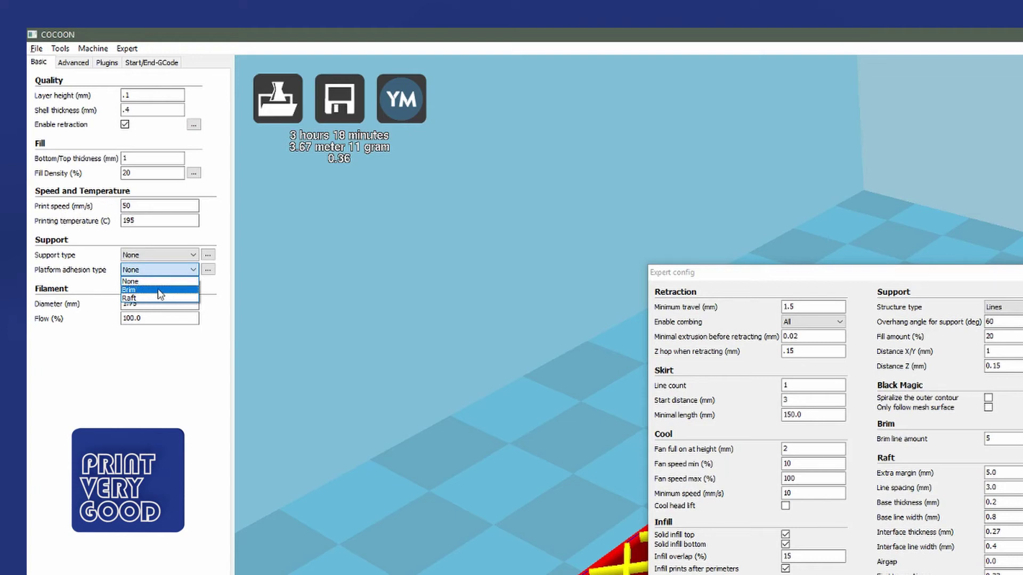
click(180, 289)
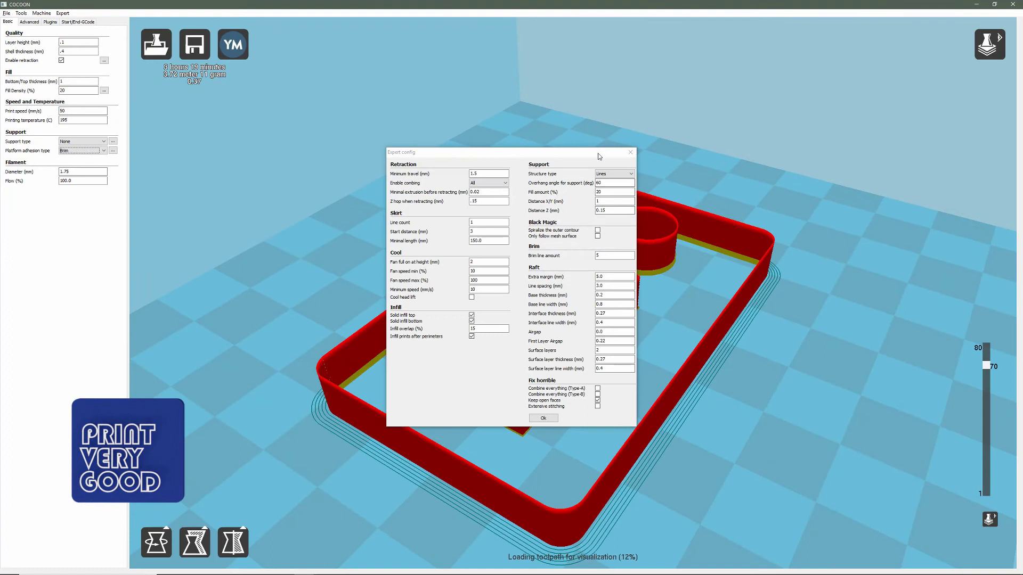
drag(698, 196, 549, 120)
drag(448, 92, 401, 91)
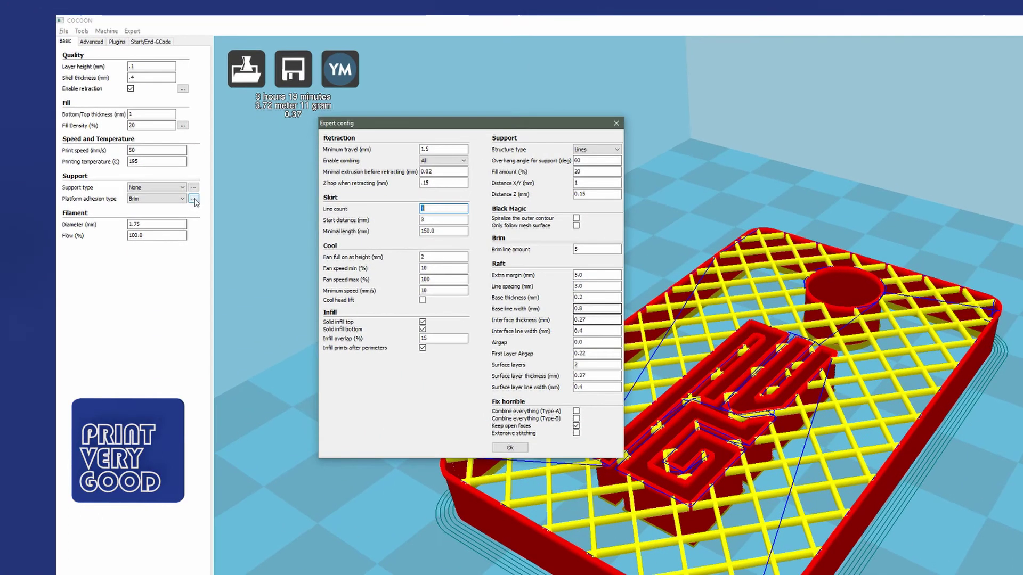
Open the brim's own settings to view the line amount, and close them without changes.
click(141, 167)
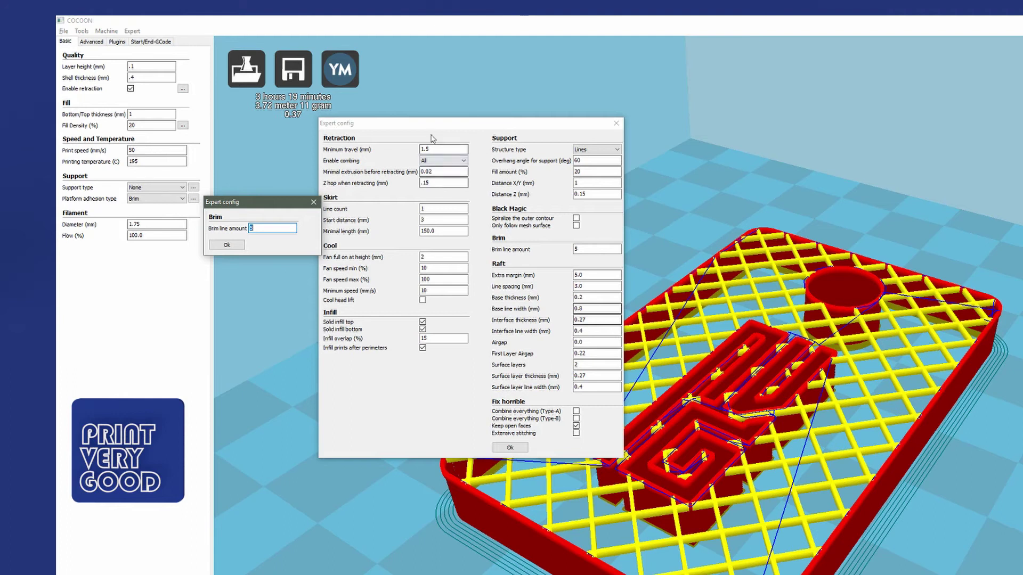
drag(406, 127, 416, 126)
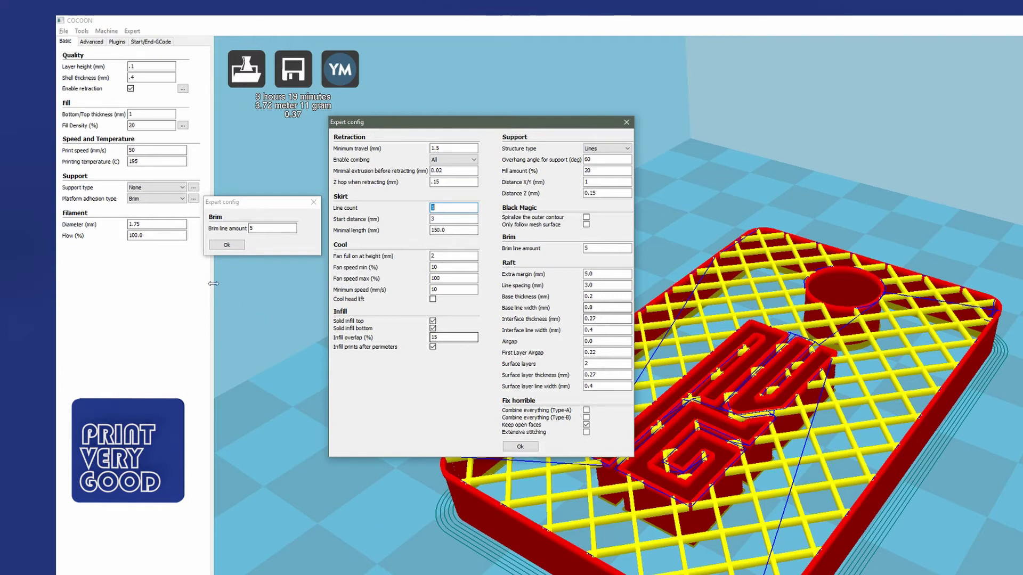
click(227, 245)
Try Raft as the platform adhesion type and examine the lowest layers of the token in the preview.
click(156, 199)
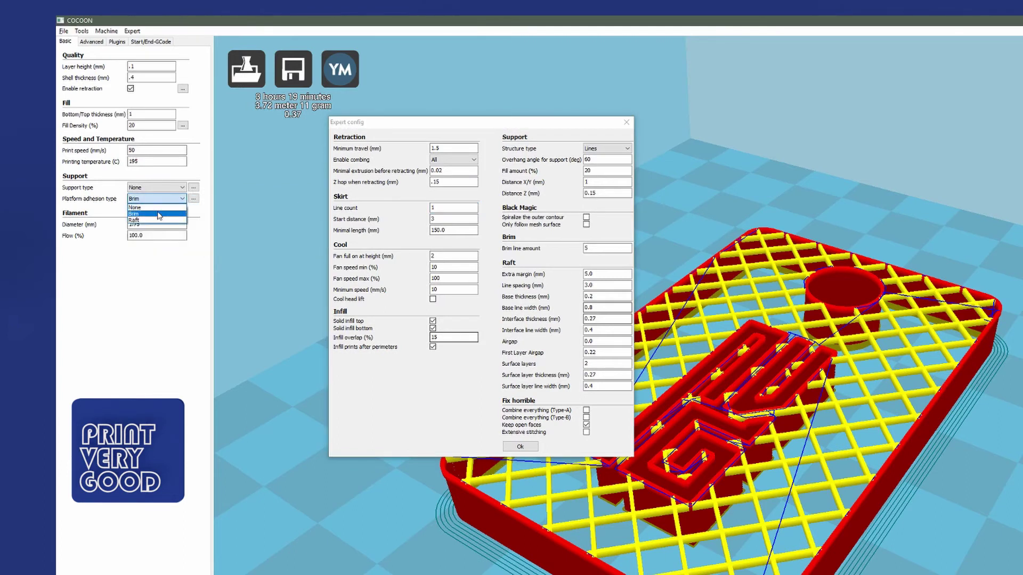
click(155, 220)
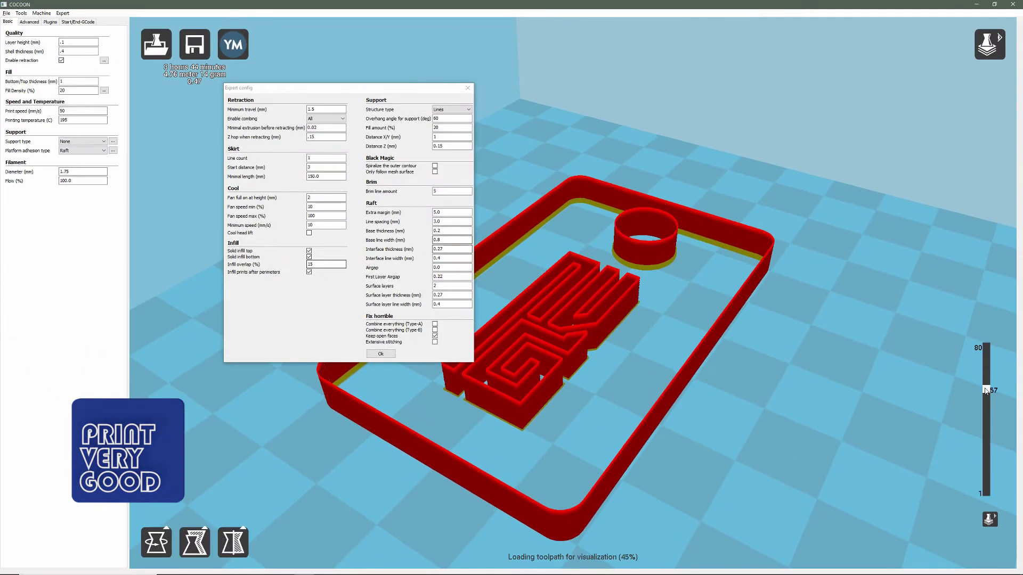
drag(986, 347, 990, 493)
right_drag(693, 353, 688, 400)
drag(986, 494, 987, 486)
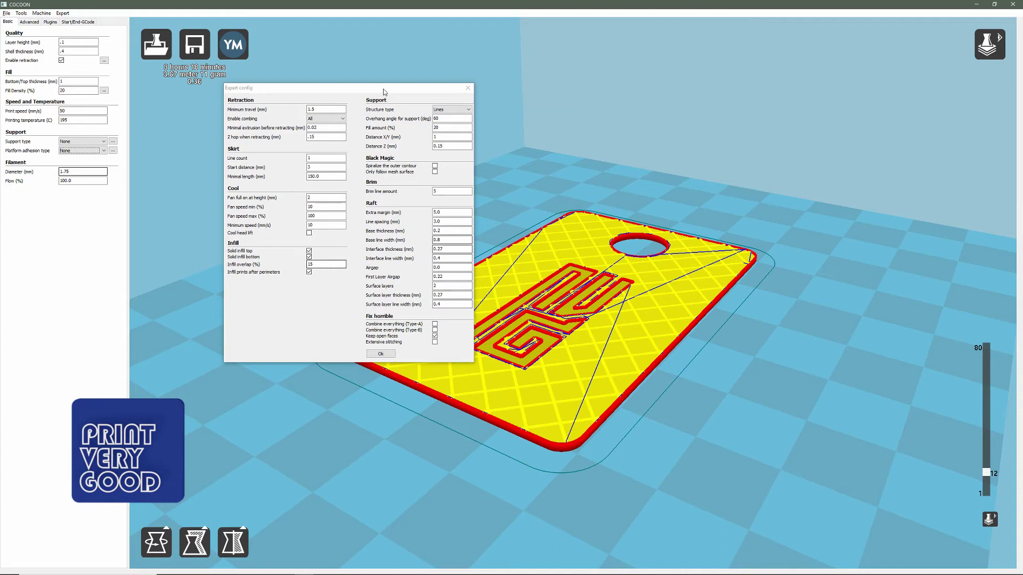
Try the Brim platform adhesion type again to compare it with the skirt, and set it back to None.
drag(382, 88, 429, 101)
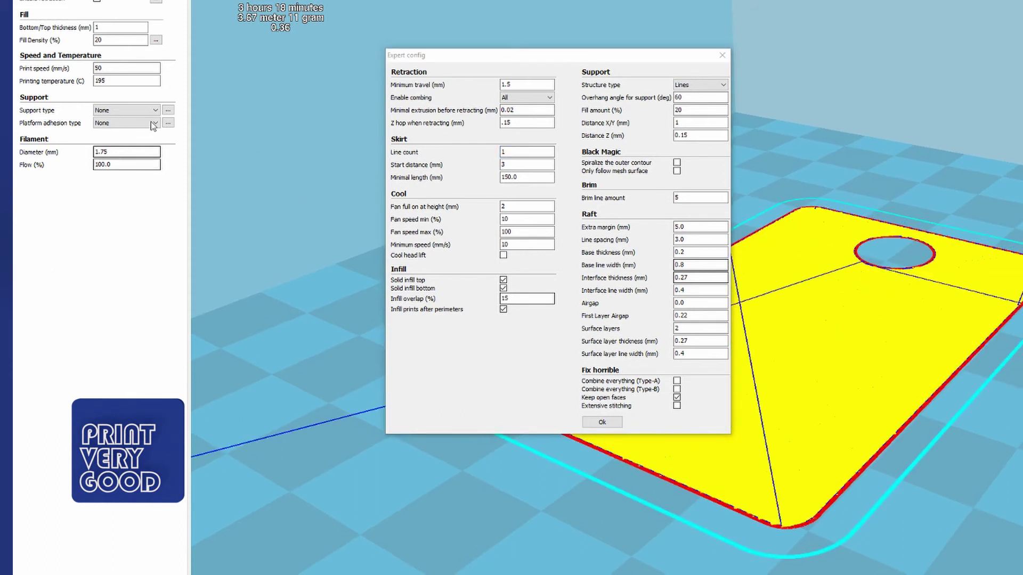
click(125, 123)
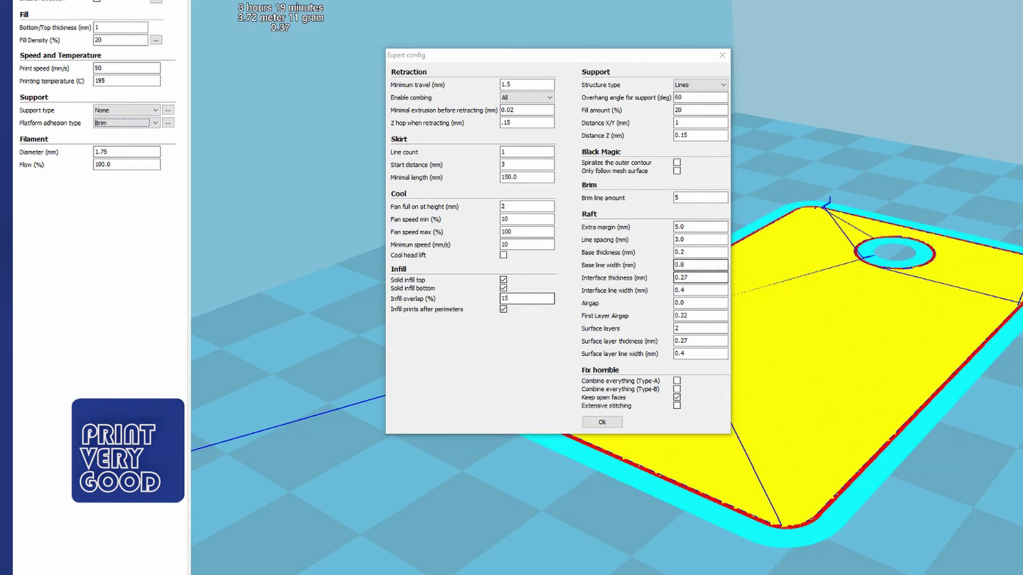
click(156, 124)
click(134, 132)
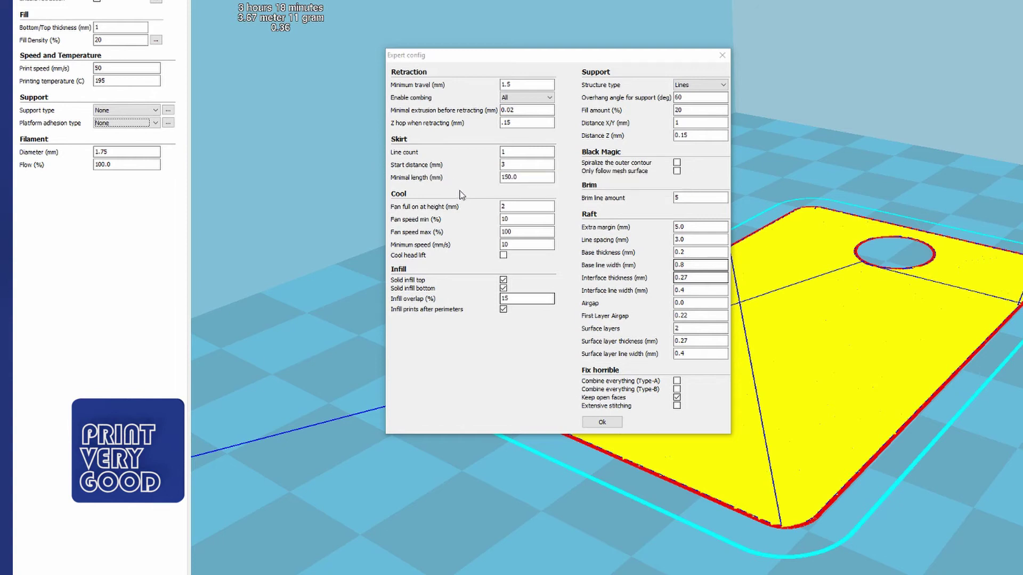
Try a skirt line count of 5, and set it back to 1.
click(479, 159)
text(5)
key(Tab)
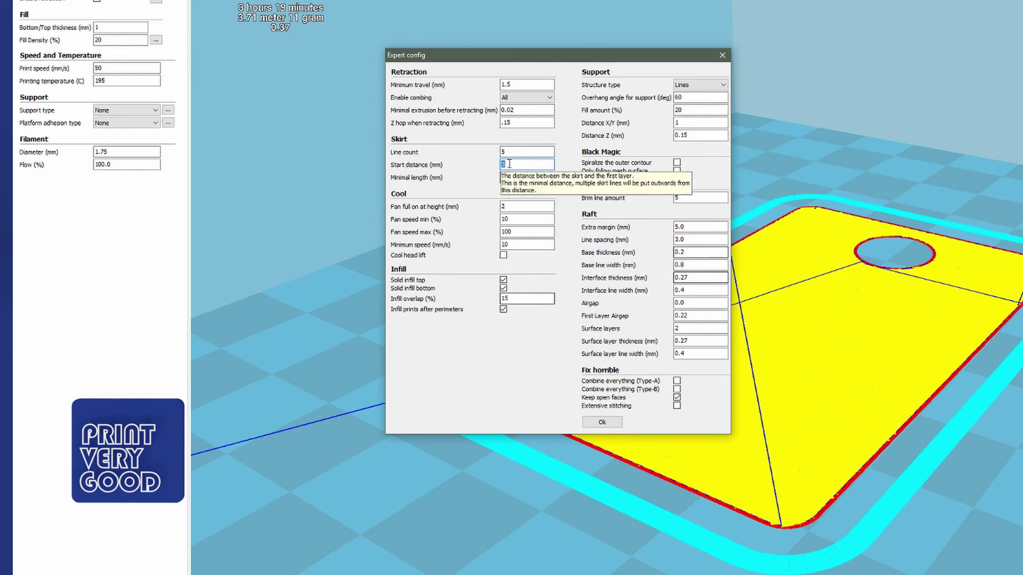
mouse_move(439, 170)
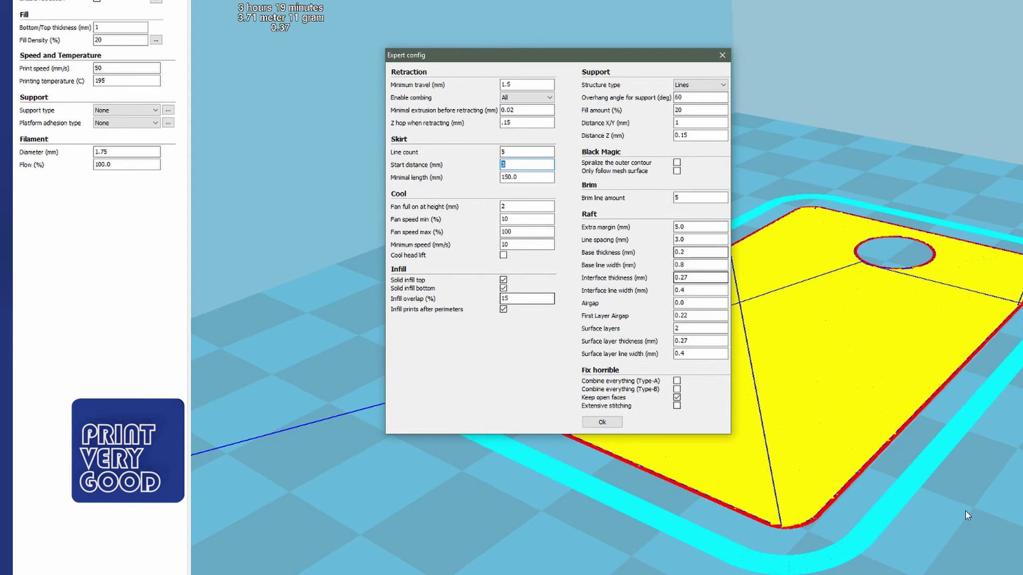
key(shift+Tab)
text(1)
key(Tab)
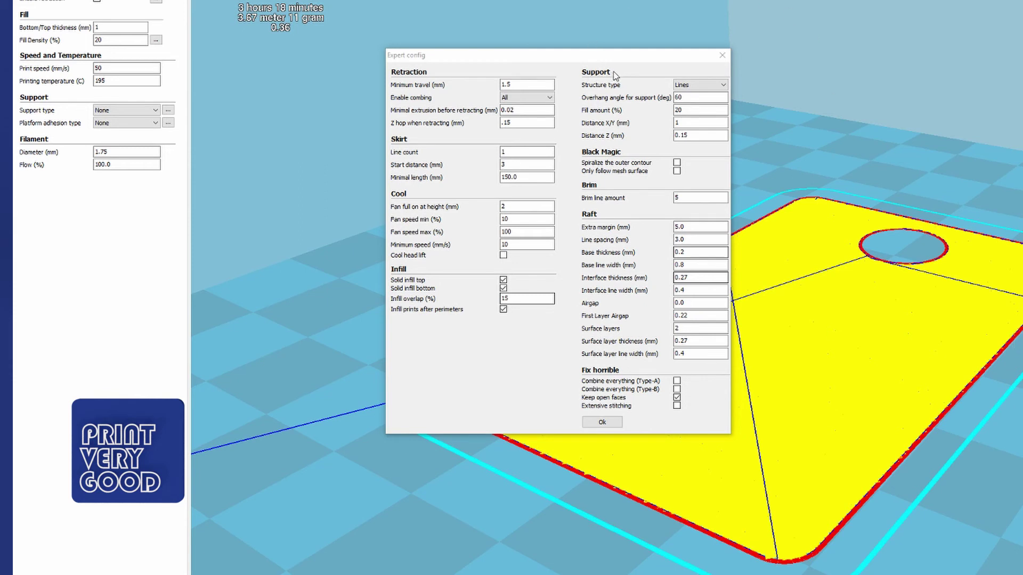
Try Grid as the support structure type, and set it back to Lines.
click(726, 86)
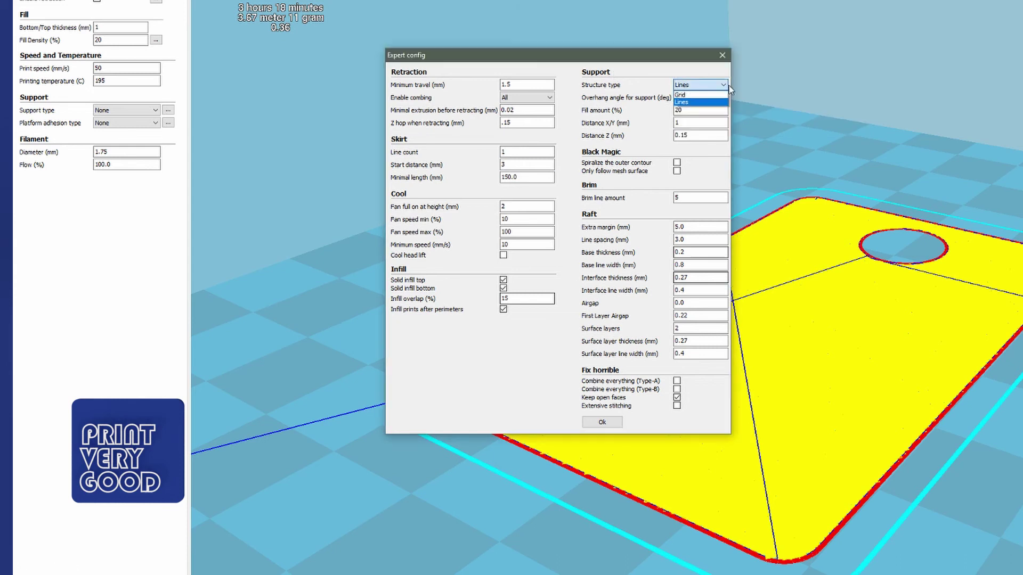
click(724, 95)
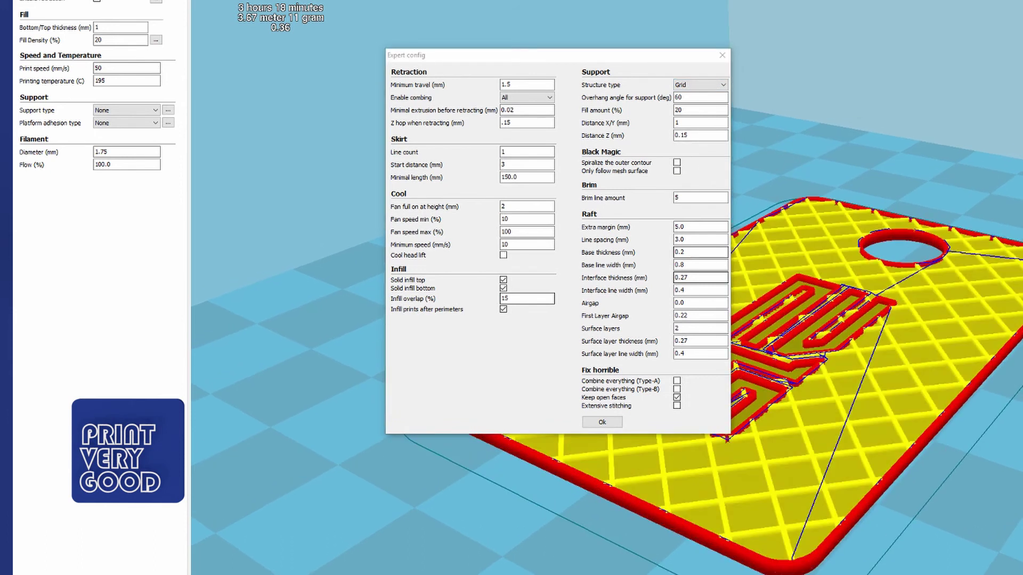
click(723, 85)
click(700, 102)
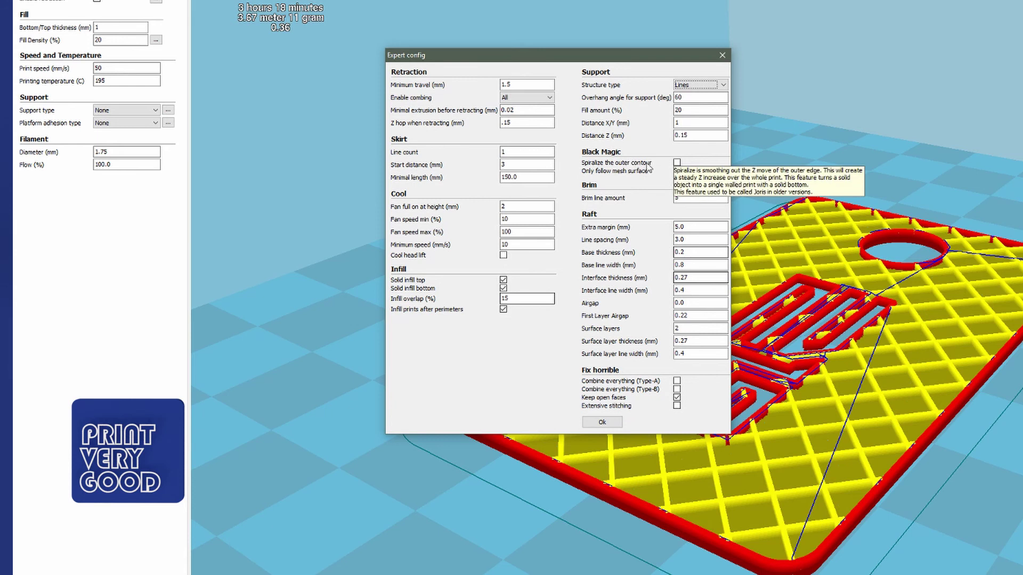
Try spiralizing the outer contour to examine the single-walled print in the preview, and turn the option off again.
click(677, 163)
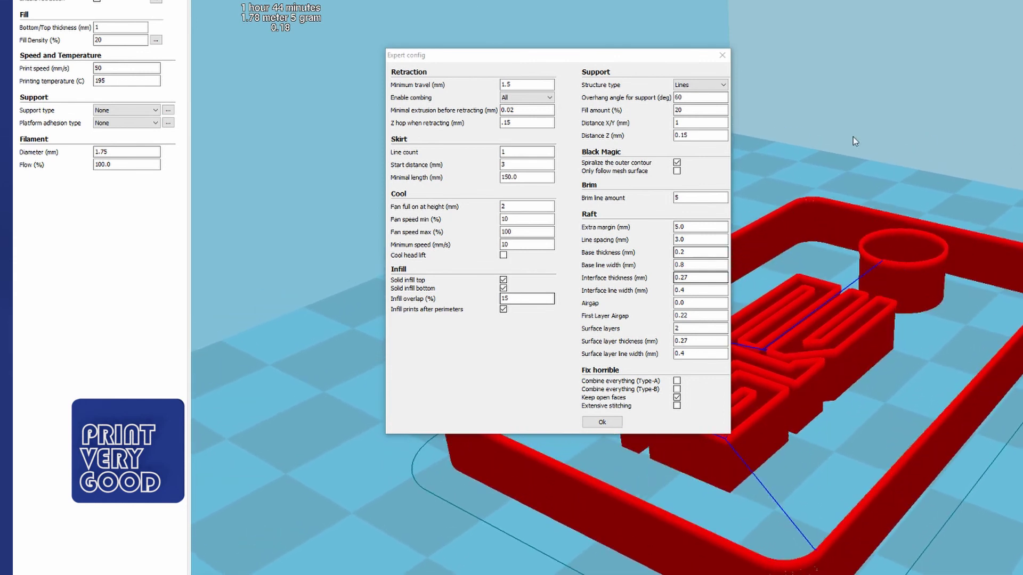
mouse_move(678, 165)
mouse_move(642, 170)
click(677, 163)
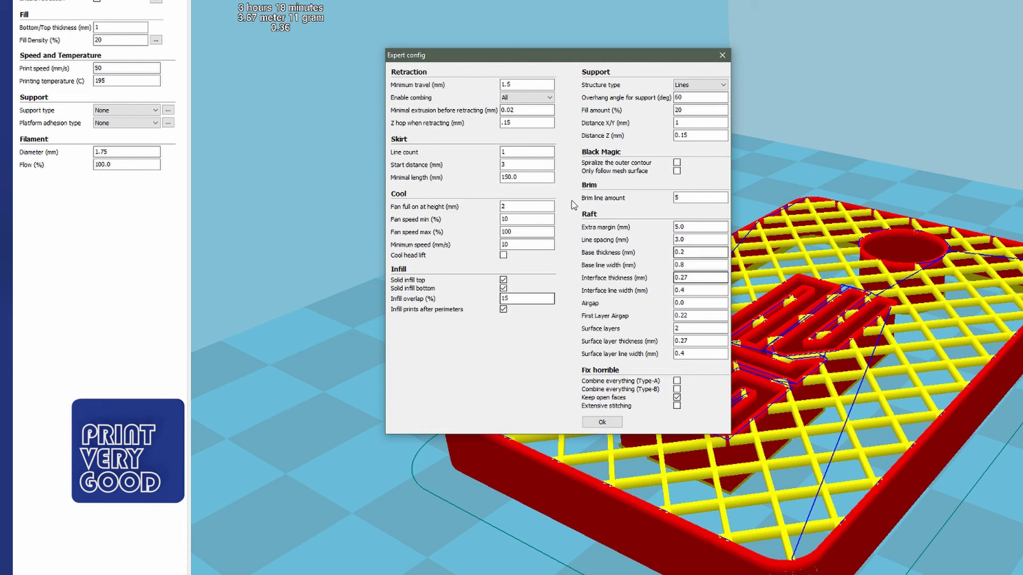
Try the Brim platform adhesion type, view its brim line amount setting, and set the adhesion type back to None.
click(136, 123)
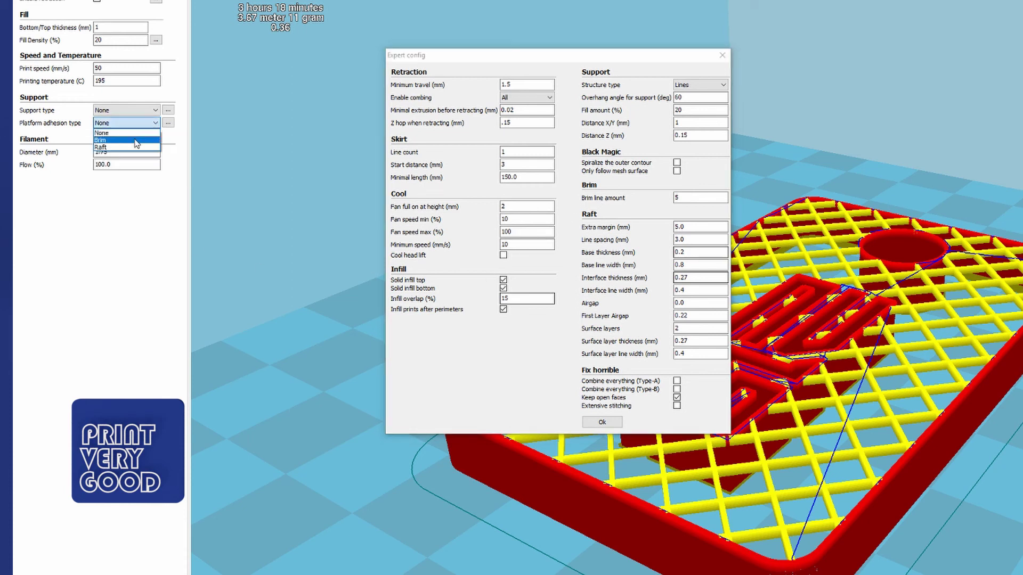
click(137, 141)
click(167, 123)
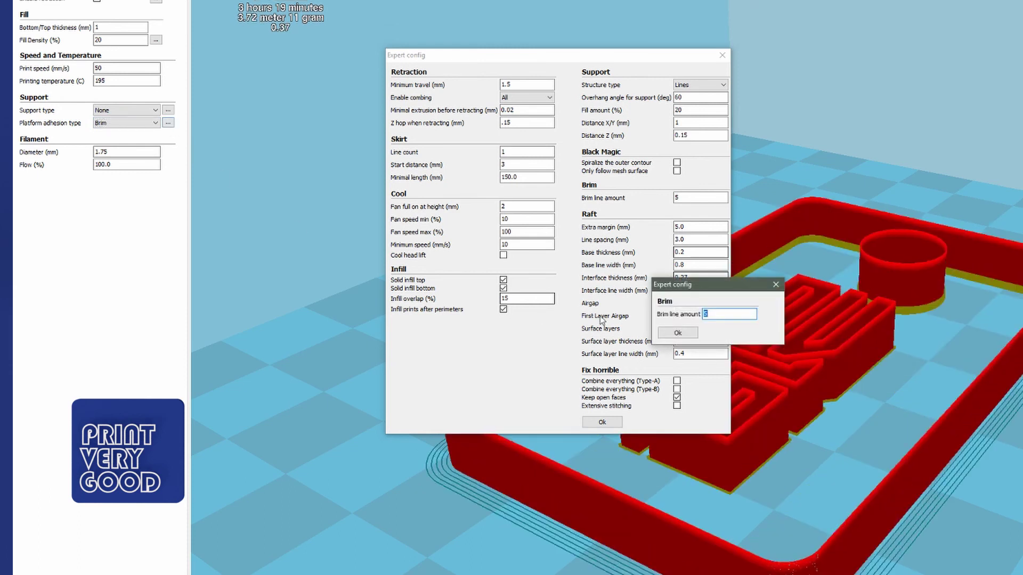
drag(720, 288, 292, 122)
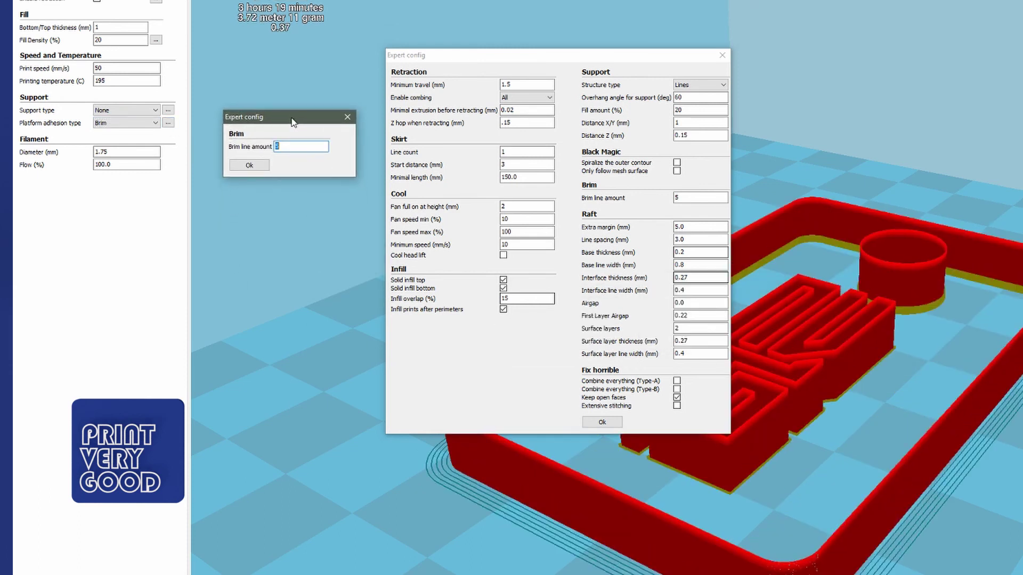
click(250, 166)
click(133, 123)
click(134, 132)
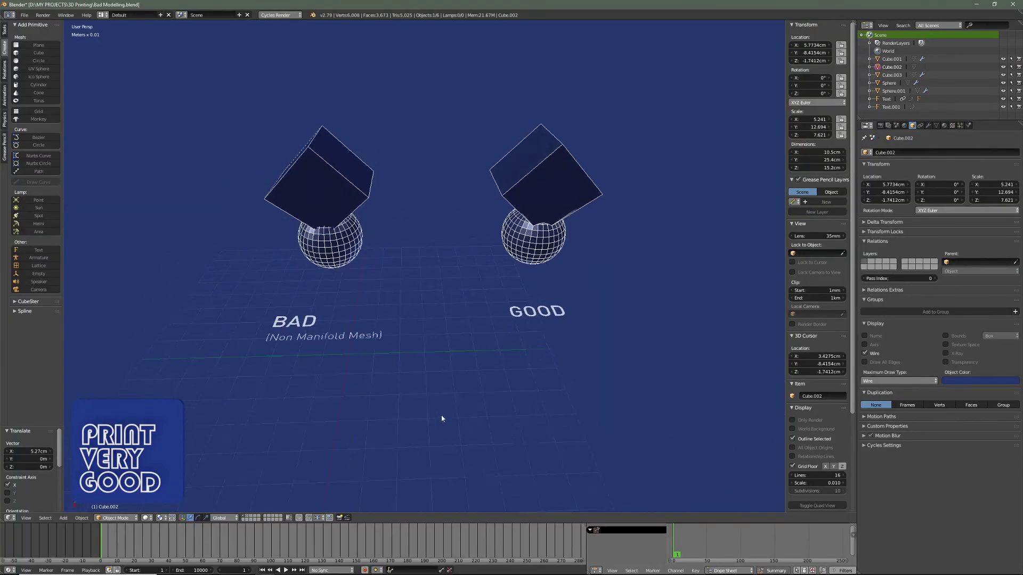
Switch to Blender and slide the cutting cube along the X axis to compare cross-sections of the non-manifold and good meshes.
middle_drag(442, 419, 487, 436)
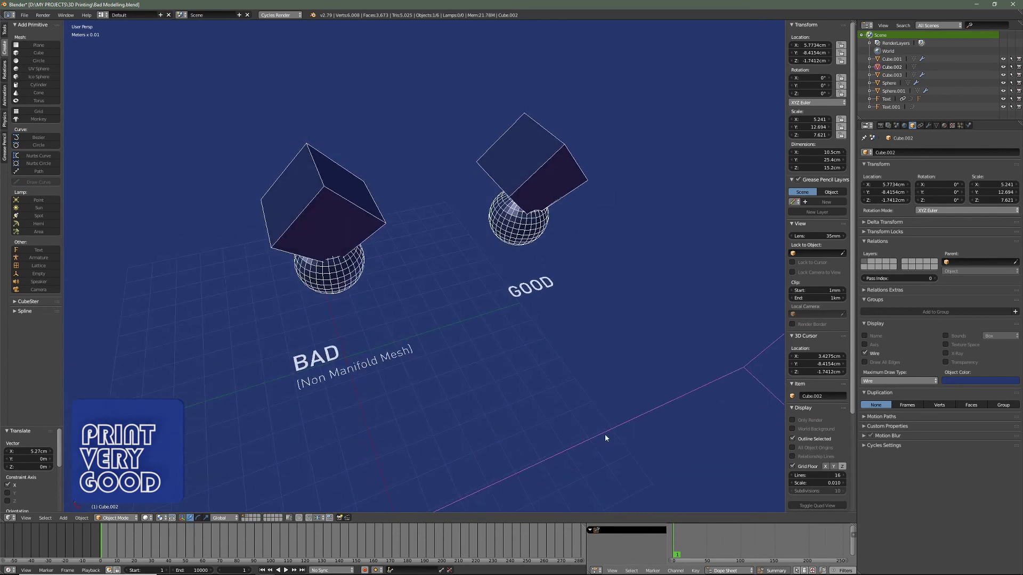
key(g)
key(x)
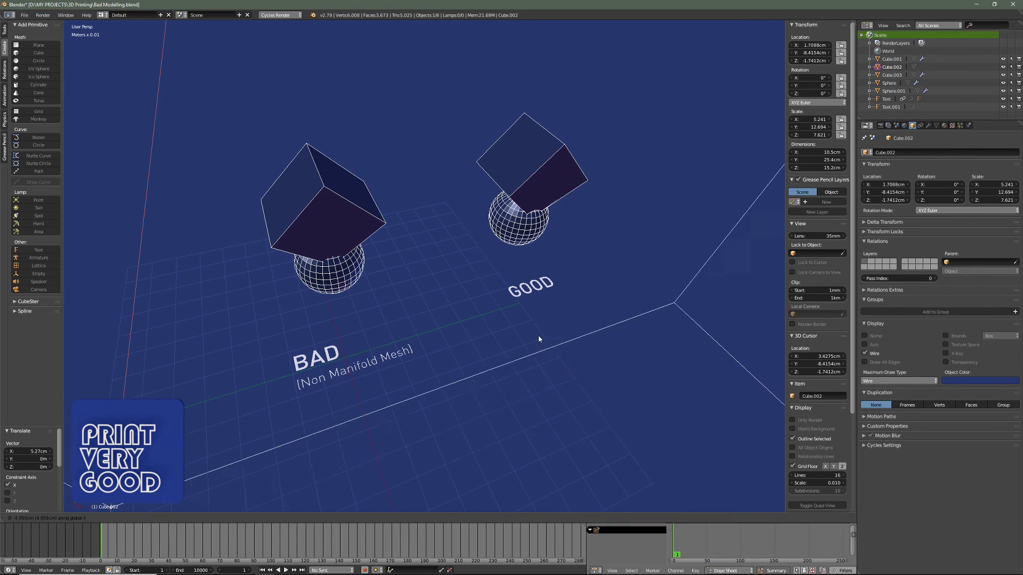
click(515, 306)
middle_drag(516, 307, 448, 360)
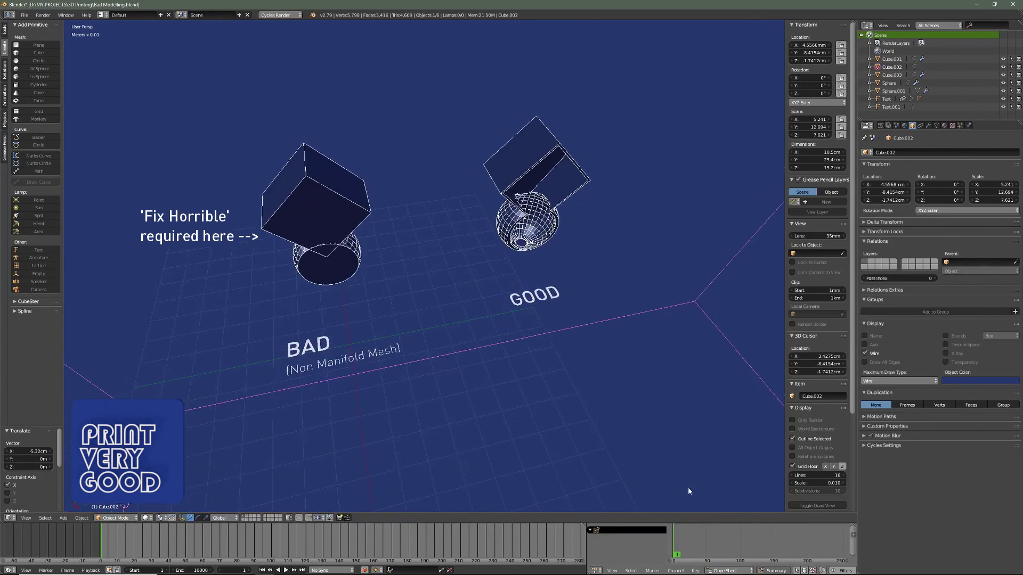
middle_drag(688, 491, 681, 475)
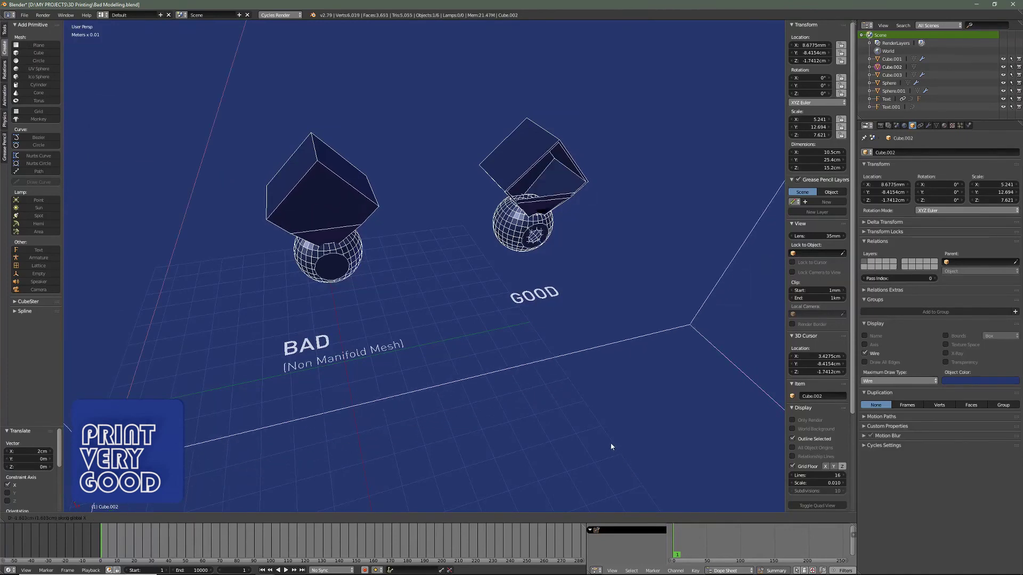
click(509, 455)
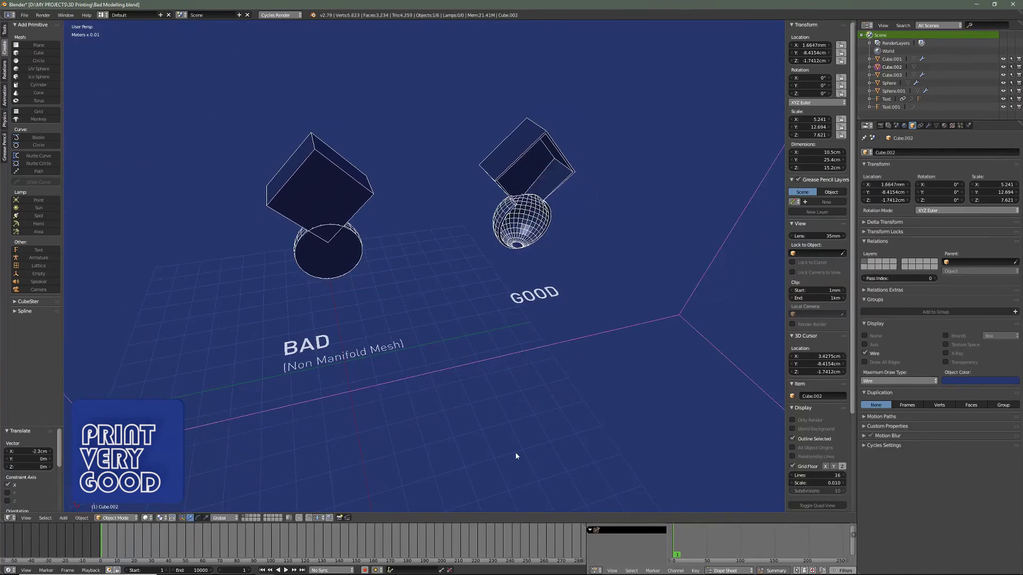
middle_drag(509, 454, 410, 393)
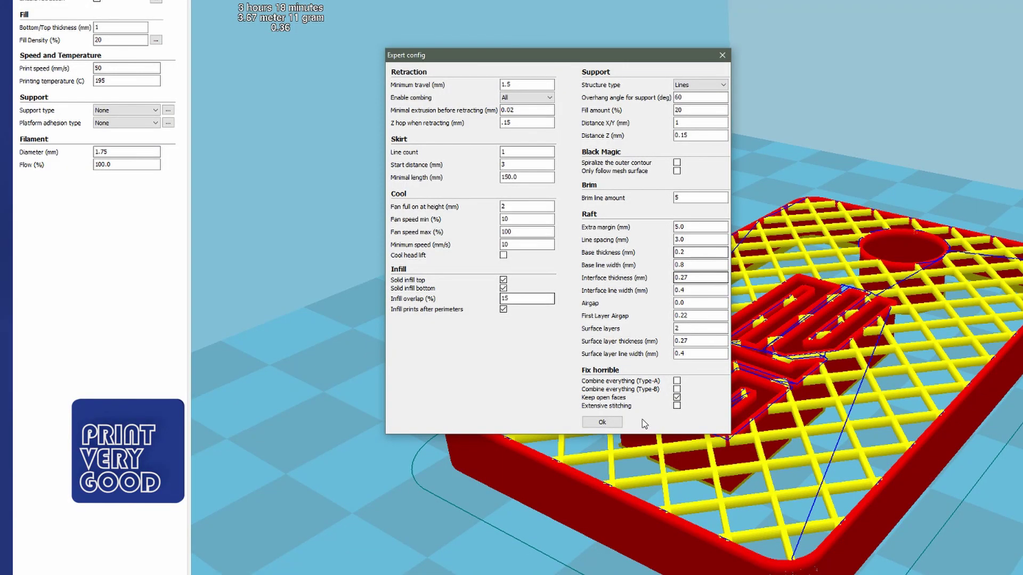
Switch back to the slicer and accept the expert configuration.
click(602, 423)
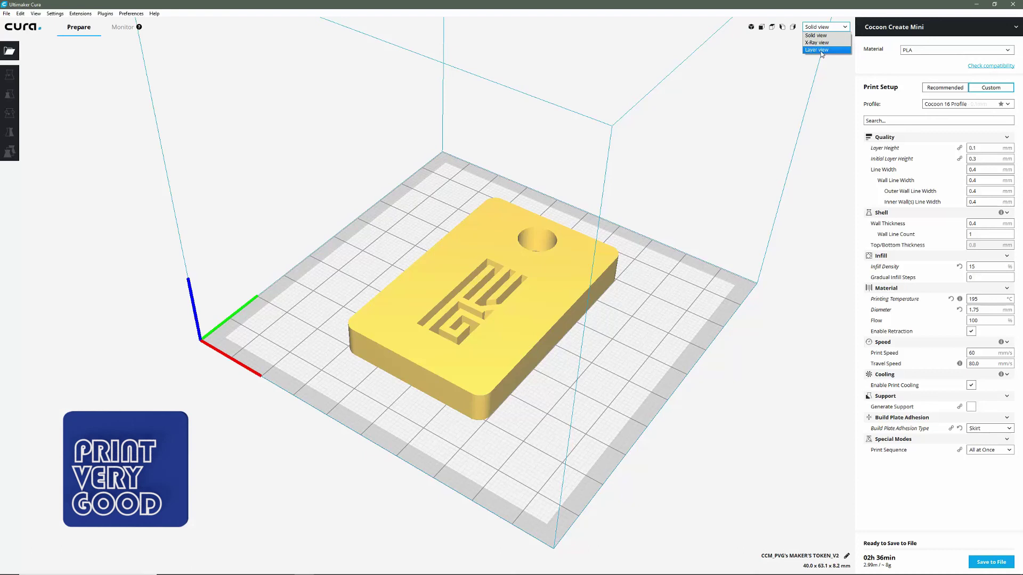
Switch to Ultimaker Cura, show the maker's token in Layer view, browse its layers and play the toolpath simulation.
click(820, 43)
drag(843, 189, 841, 144)
scroll(802, 390, up, 5)
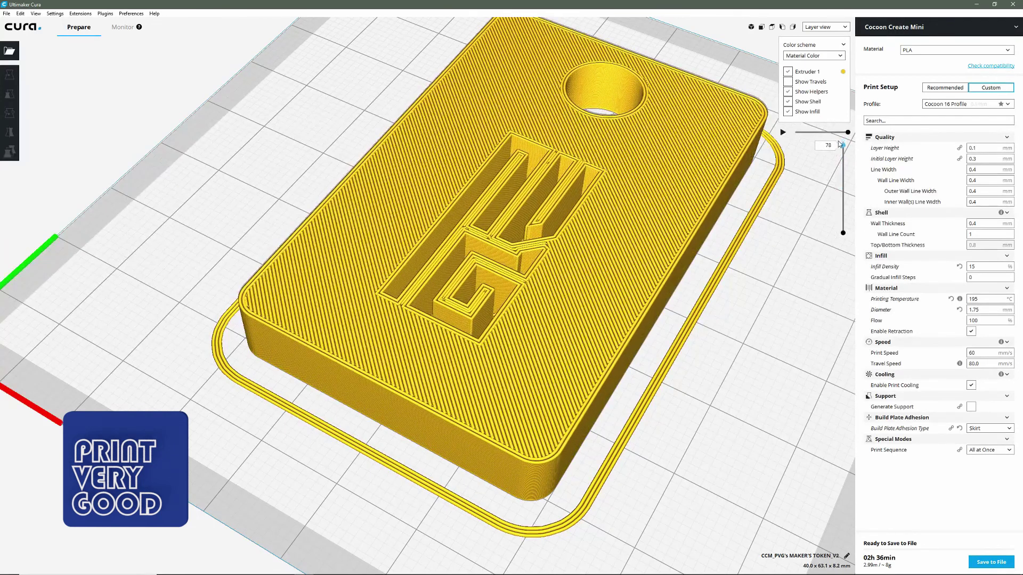
click(783, 132)
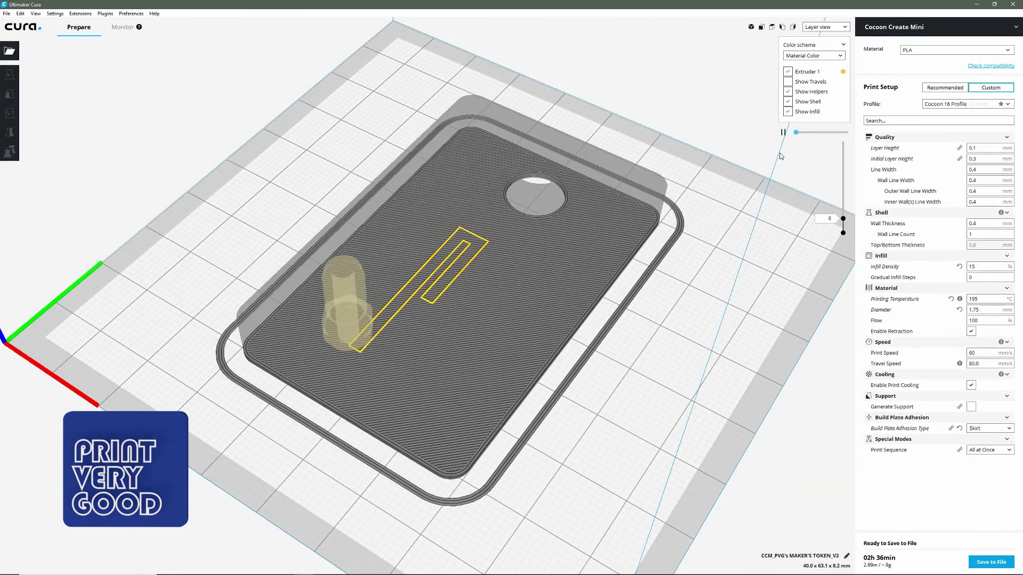